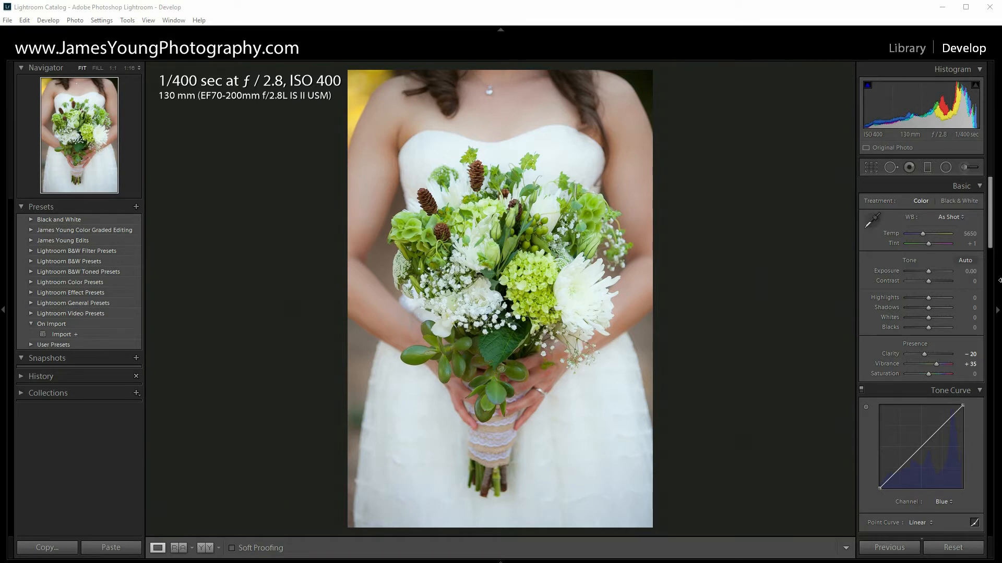
pyautogui.click(866, 321)
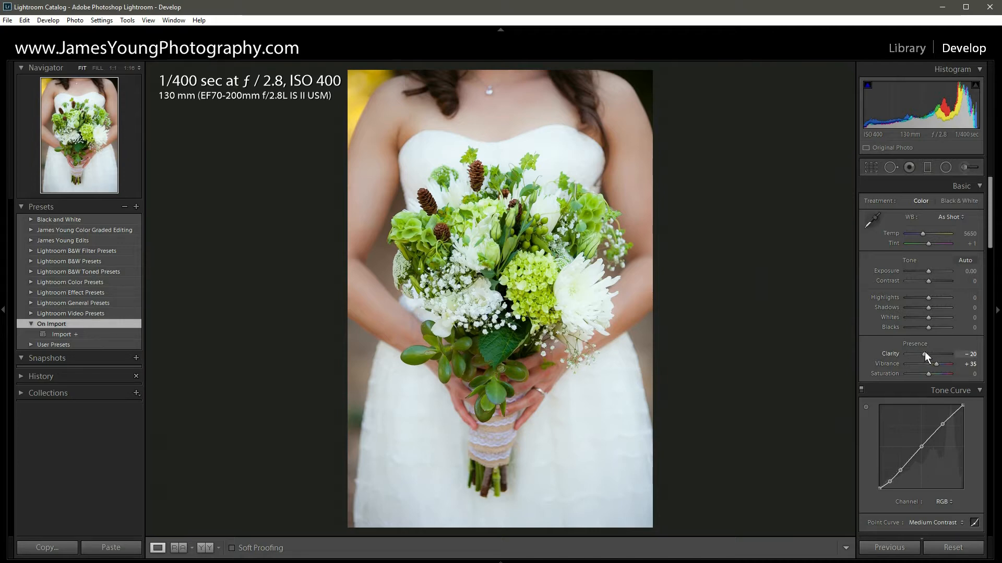
# - Try the Clarity setting at +100 and at -100, resetting it to its default after each
pyautogui.moveTo(923, 354); pyautogui.dragTo(950, 349)
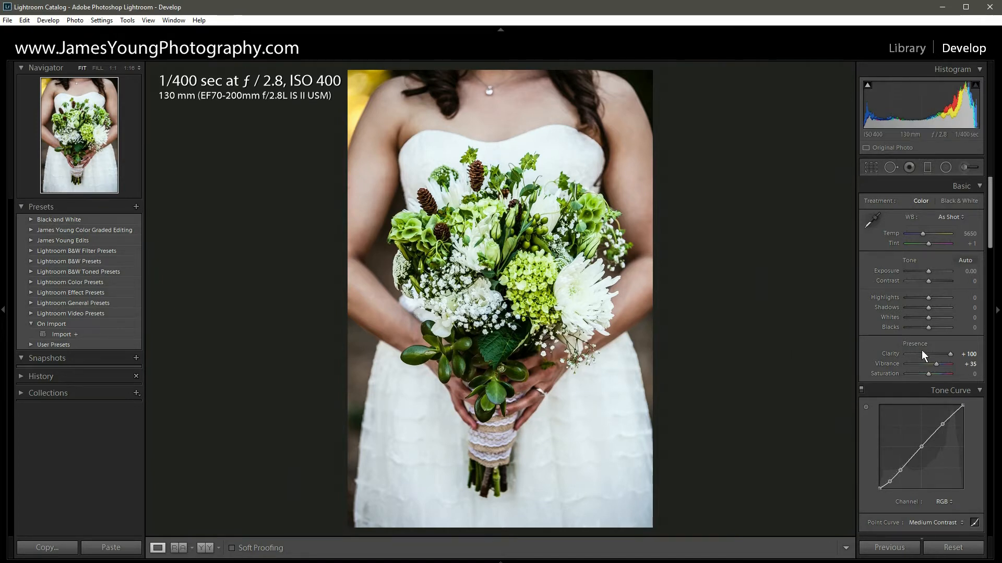
pyautogui.doubleClick(948, 354)
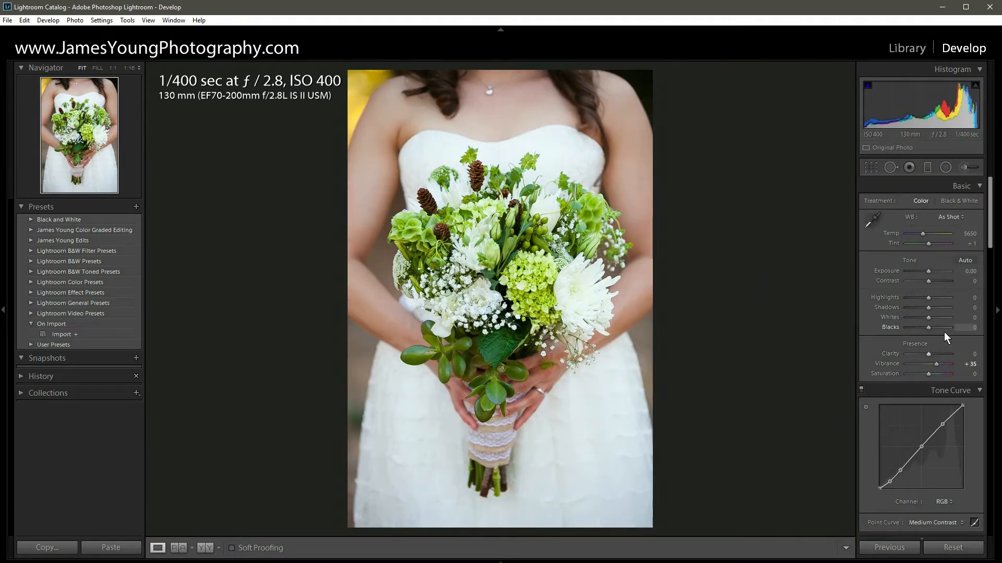
pyautogui.moveTo(928, 355); pyautogui.dragTo(897, 359)
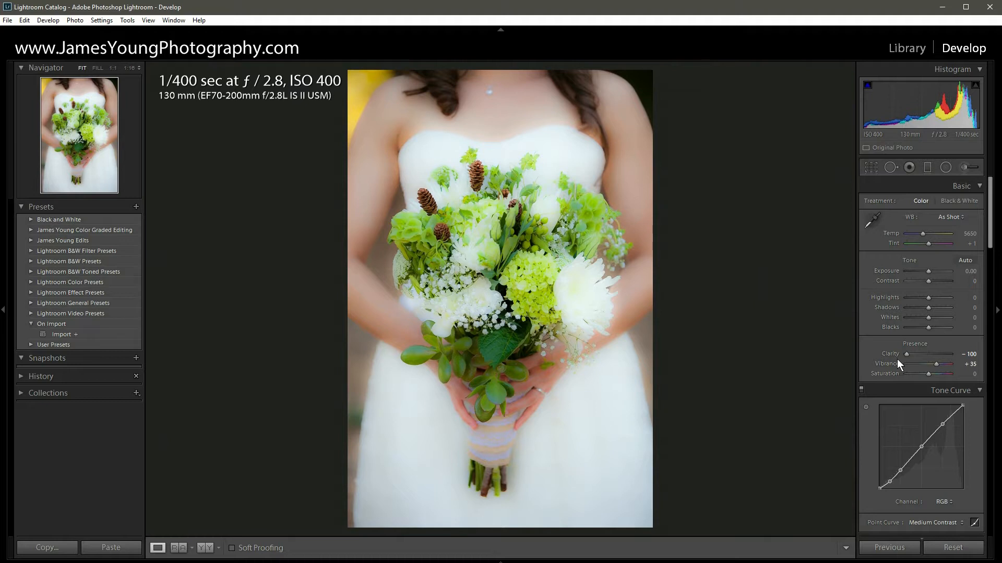
pyautogui.doubleClick(899, 356)
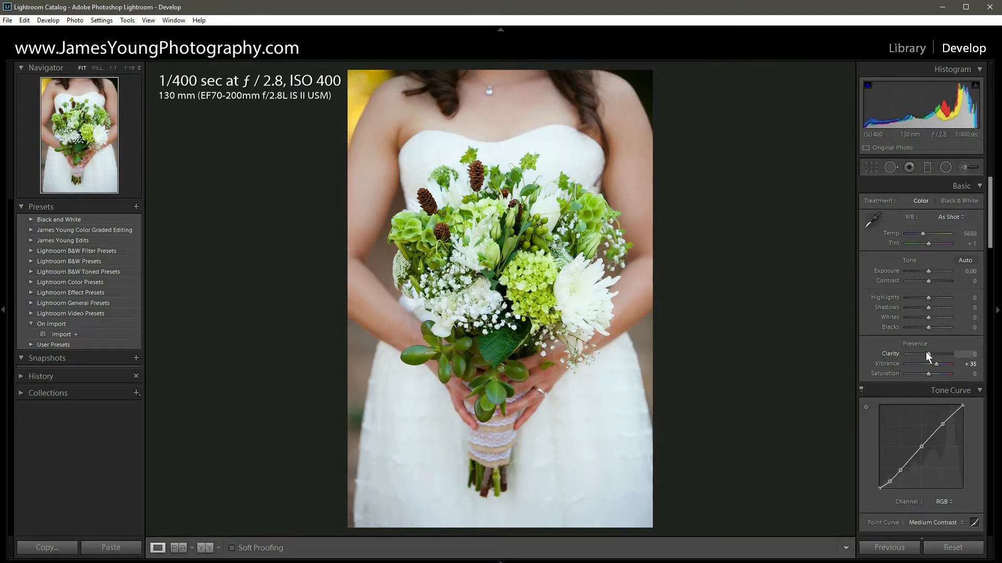
# - Lower the photo's Clarity to -20
pyautogui.press('Down')
pyautogui.press('Down')
pyautogui.press('Down')
pyautogui.press('Down')
pyautogui.press('Down')
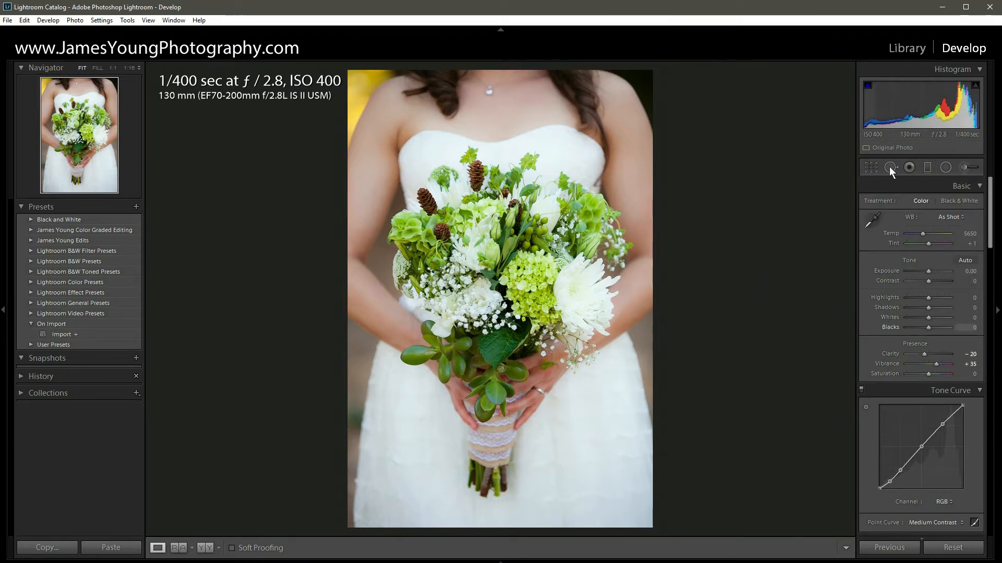
# - Open the photo import dialog from the Library module and examine the Develop Settings presets available to apply during import
pyautogui.click(906, 48)
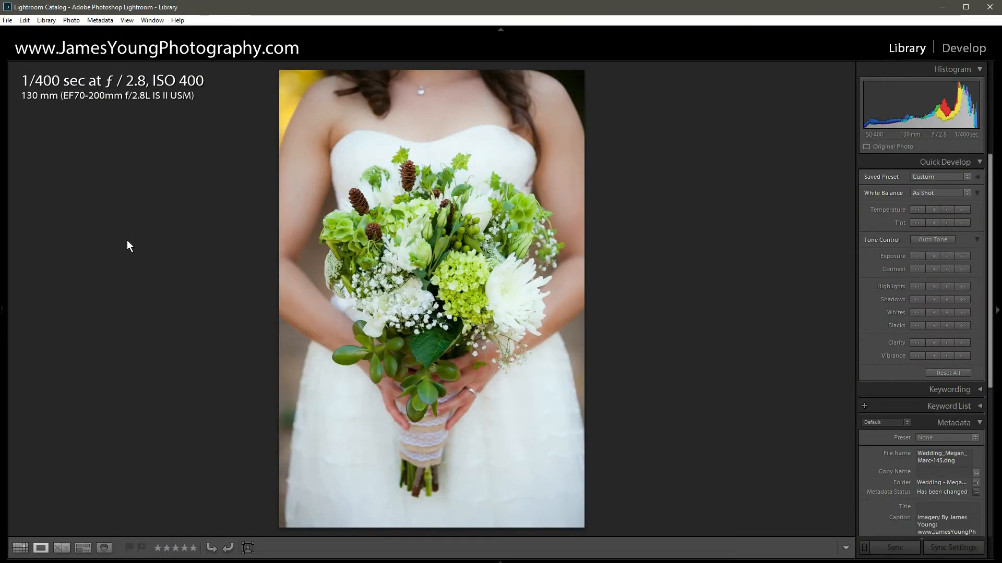
pyautogui.click(5, 310)
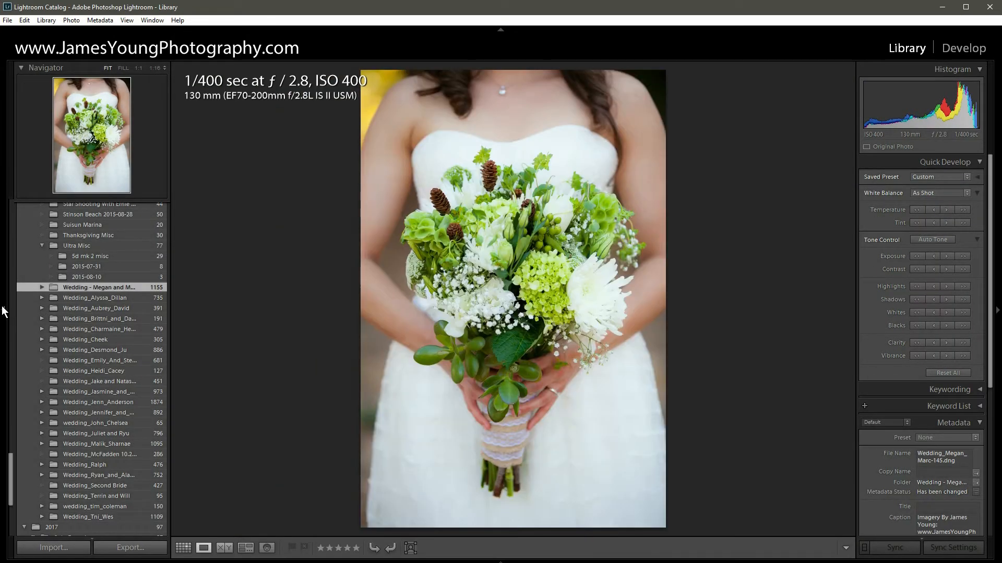
pyautogui.click(52, 548)
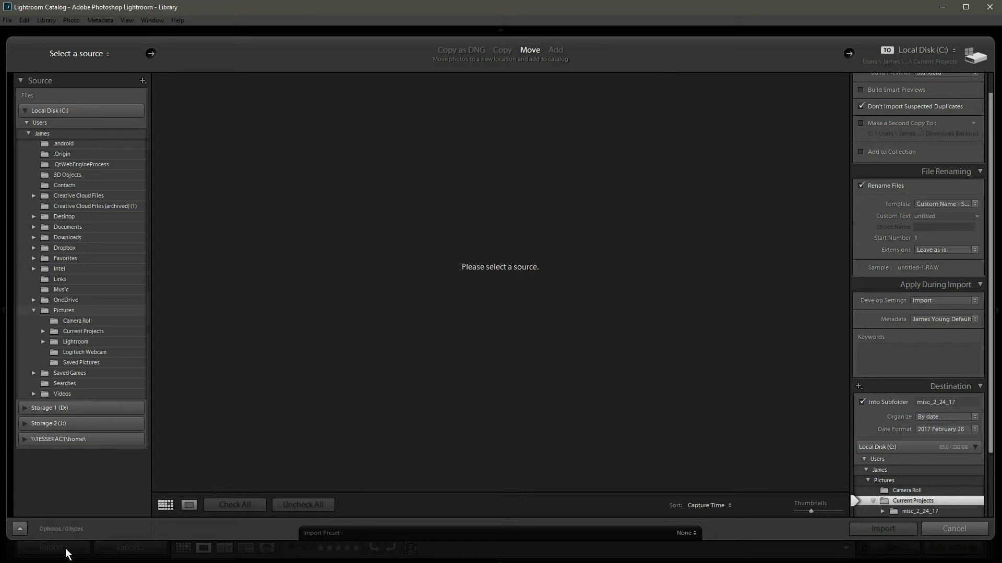
pyautogui.scroll(2, 853, 360)
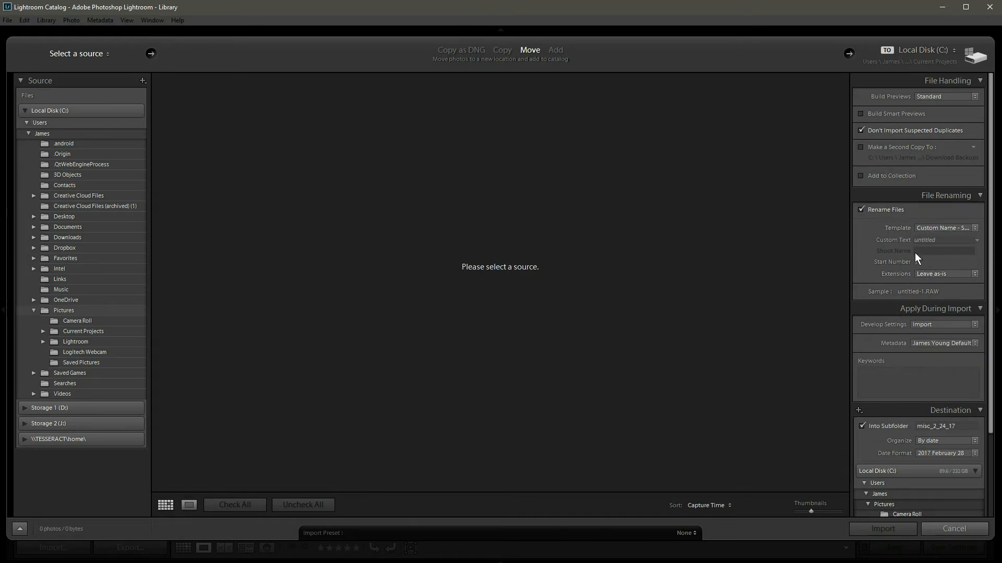
pyautogui.scroll(-2, 989, 183)
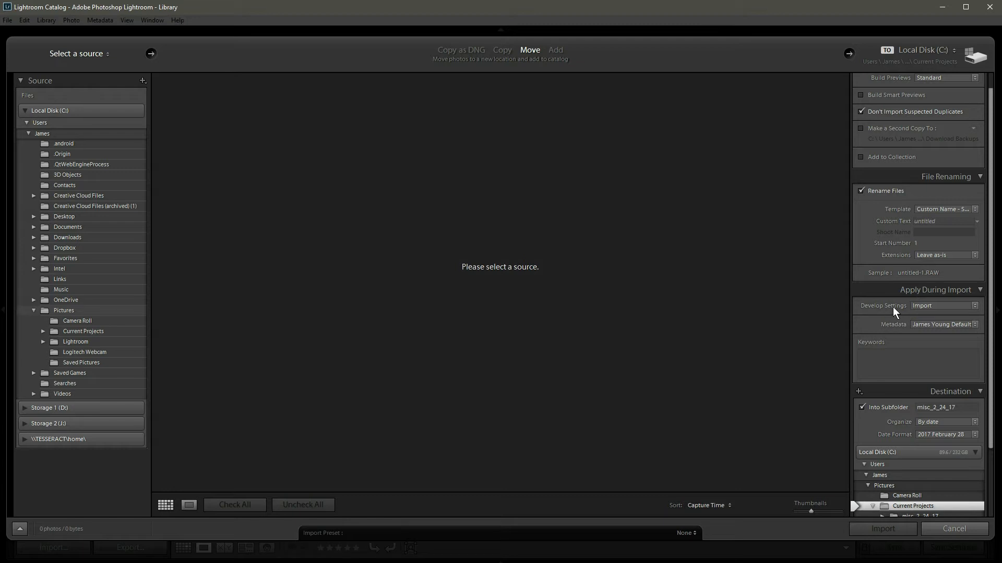
pyautogui.click(927, 307)
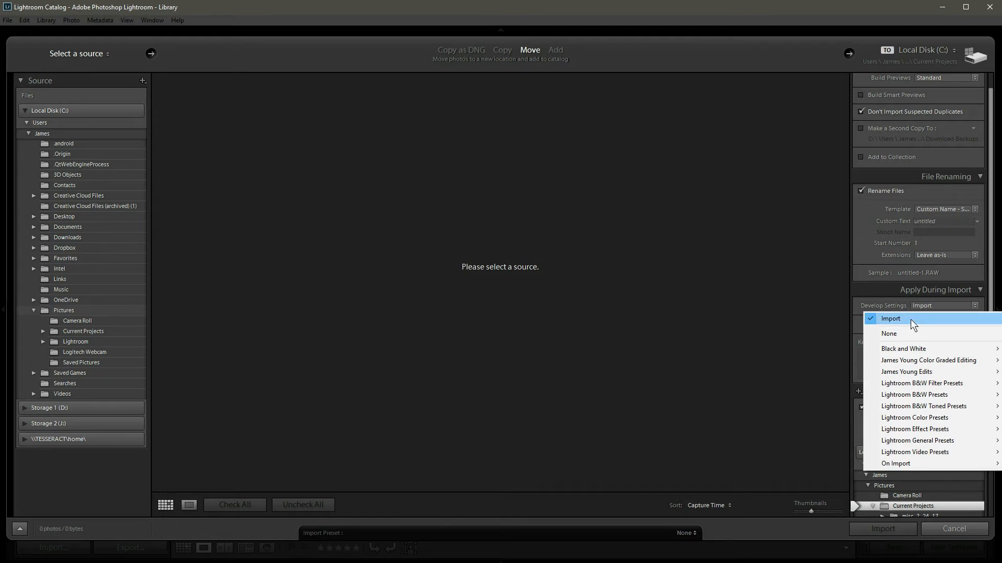
pyautogui.moveTo(908, 360)
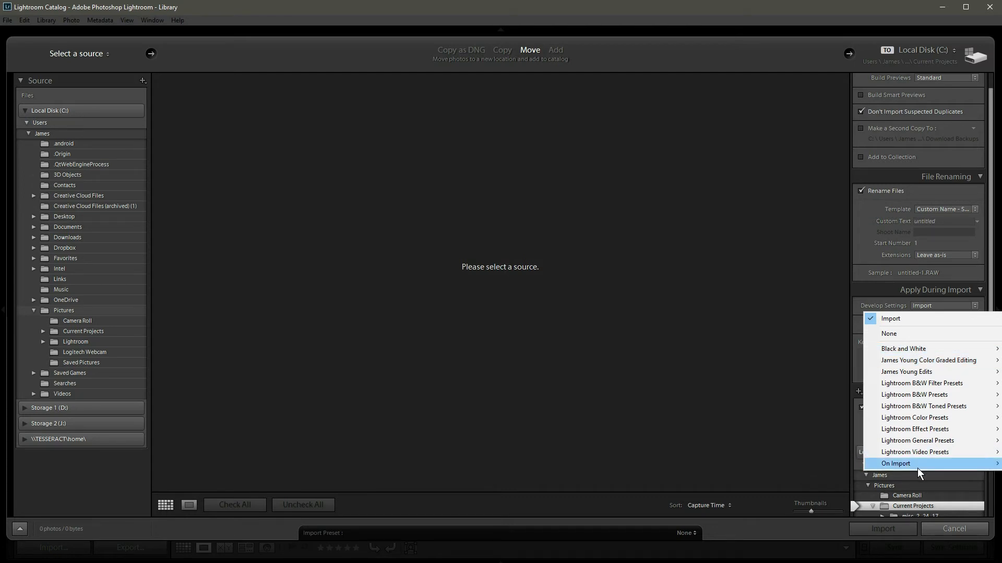
pyautogui.click(862, 263)
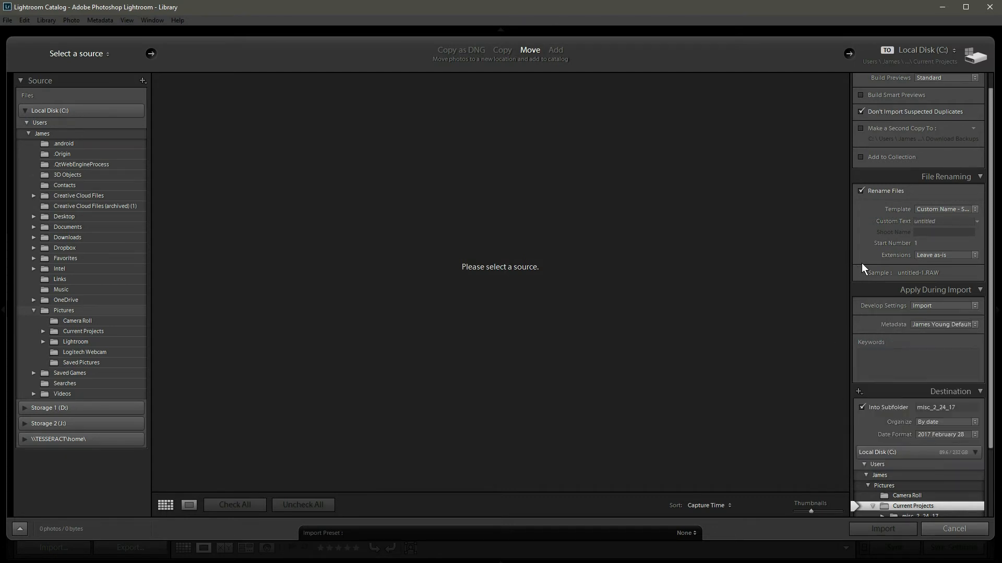
# - Cancel the import and return to the Develop module with the presets side panel hidden
pyautogui.click(965, 533)
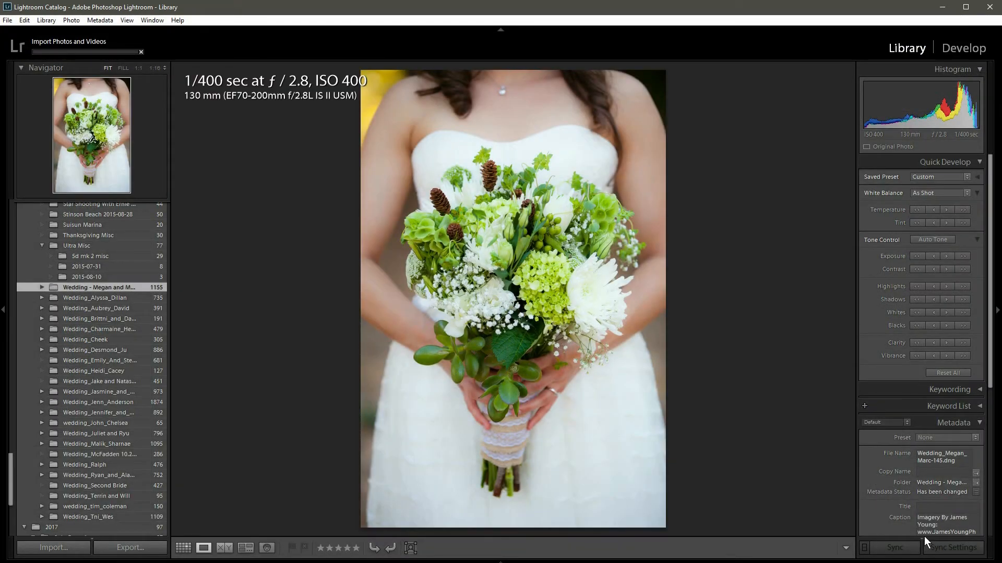
pyautogui.click(951, 50)
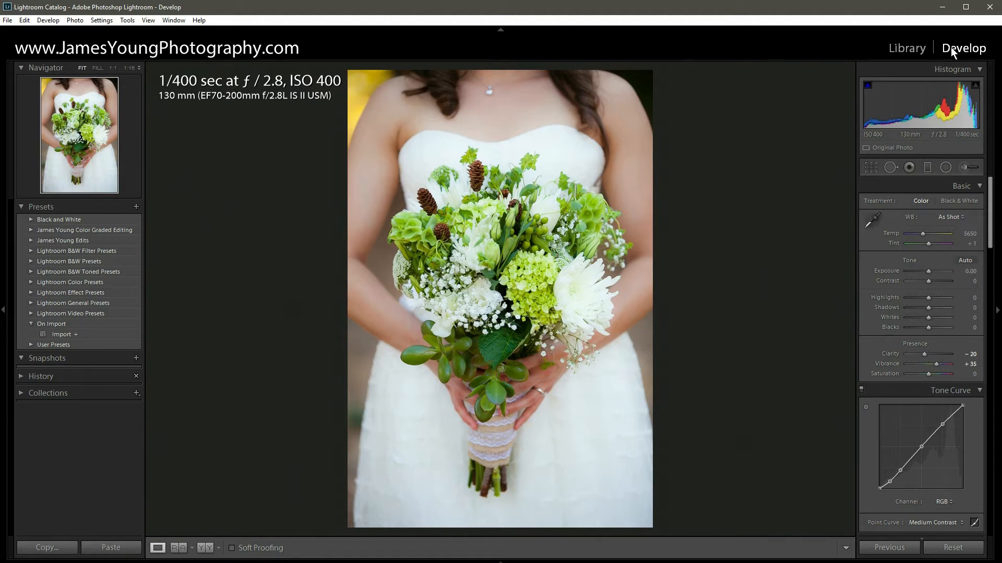
pyautogui.click(4, 311)
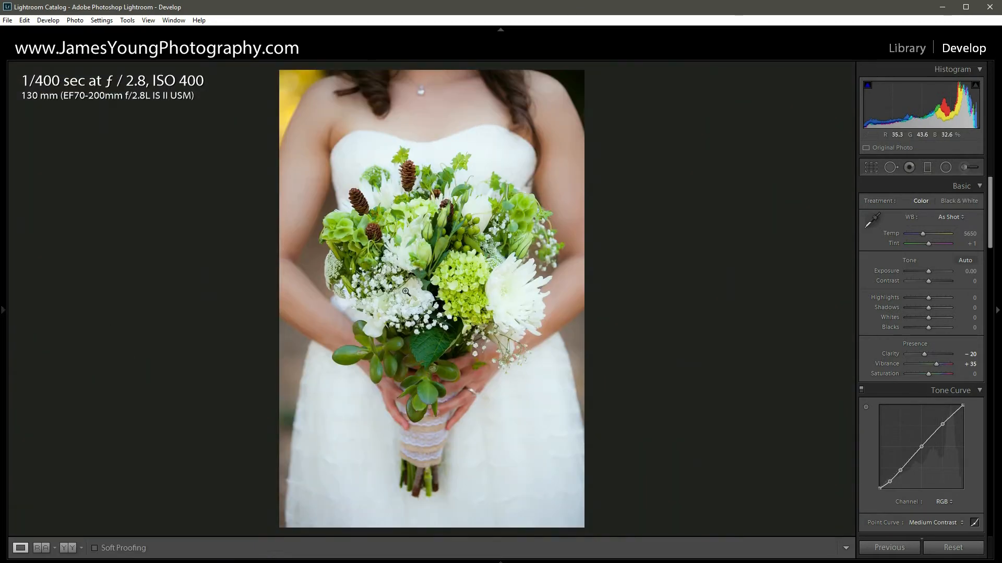
# - Inspect the bouquet's flowers and berries and the bride's neckline up close, returning to the full view after each look
pyautogui.click(414, 287)
pyautogui.moveTo(533, 164); pyautogui.dragTo(470, 215)
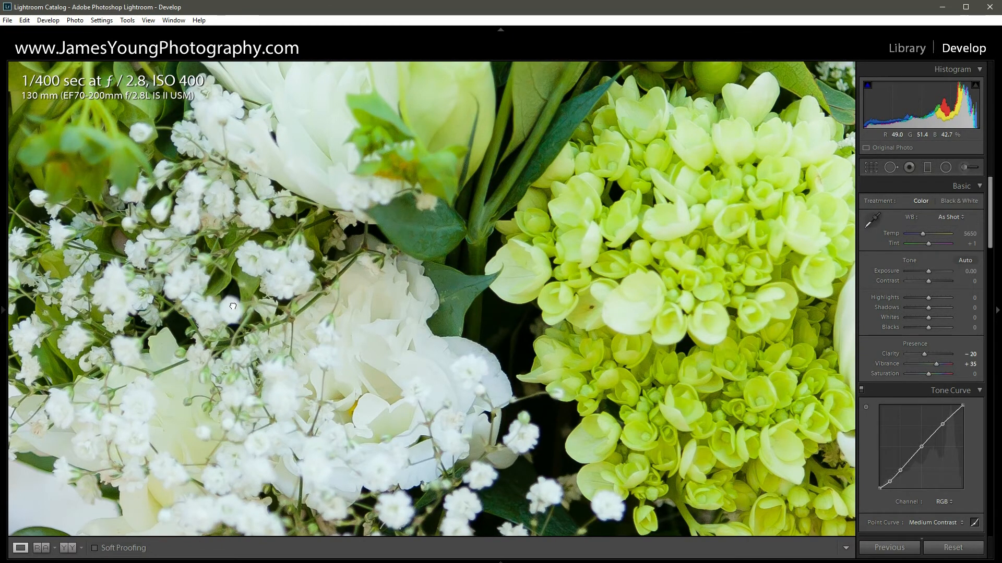
pyautogui.moveTo(470, 215); pyautogui.dragTo(635, 145)
pyautogui.moveTo(329, 261); pyautogui.dragTo(433, 379)
pyautogui.moveTo(530, 281); pyautogui.dragTo(480, 363)
pyautogui.moveTo(595, 300); pyautogui.dragTo(323, 222)
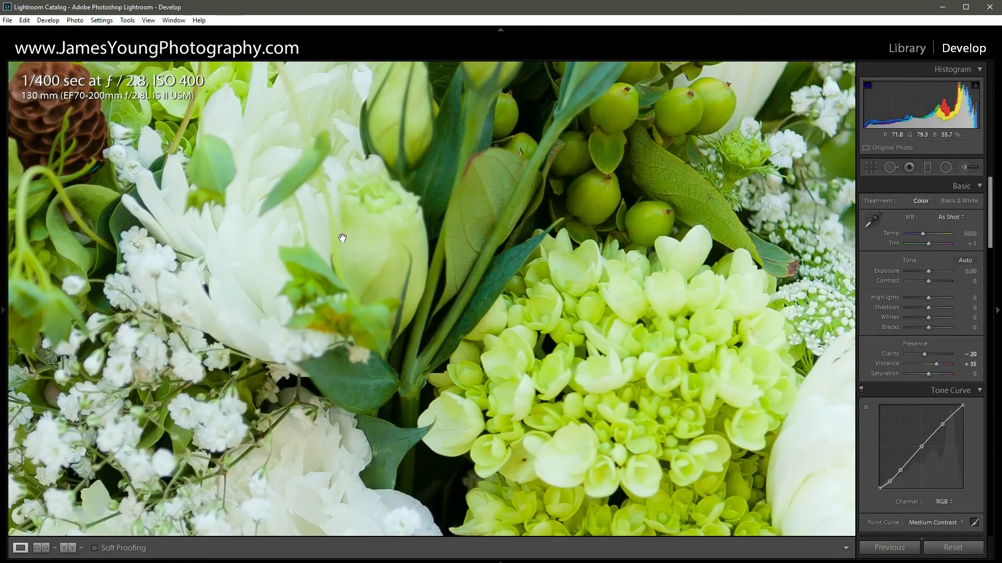
pyautogui.click(366, 271)
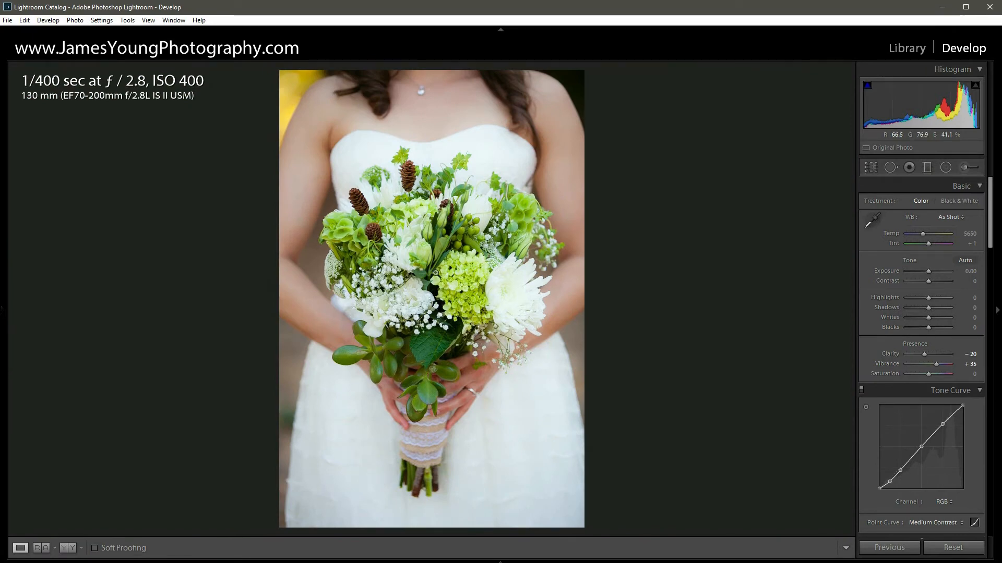
pyautogui.click(432, 264)
pyautogui.moveTo(599, 346); pyautogui.dragTo(409, 323)
pyautogui.moveTo(388, 104); pyautogui.dragTo(333, 260)
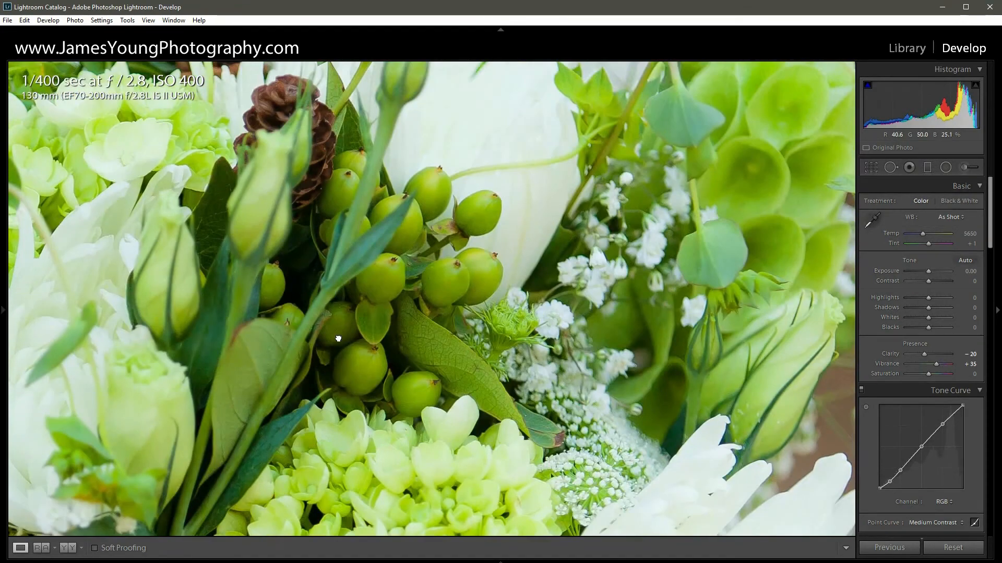
pyautogui.moveTo(340, 339); pyautogui.dragTo(482, 484)
pyautogui.moveTo(182, 526); pyautogui.dragTo(428, 250)
pyautogui.click(428, 250)
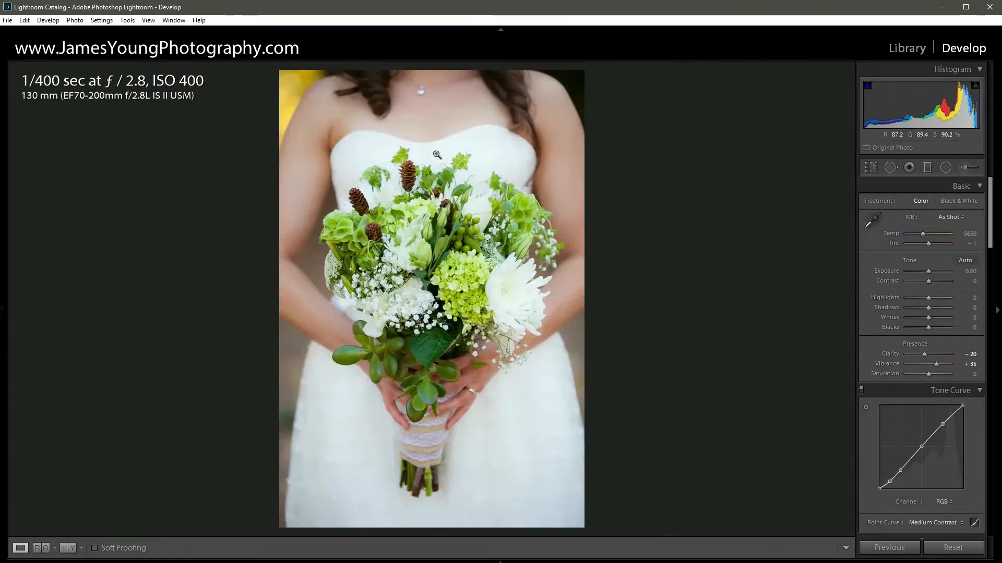
pyautogui.click(418, 92)
pyautogui.moveTo(769, 483); pyautogui.dragTo(269, 325)
pyautogui.moveTo(108, 385); pyautogui.dragTo(560, 372)
pyautogui.moveTo(278, 400); pyautogui.dragTo(535, 289)
pyautogui.click(535, 289)
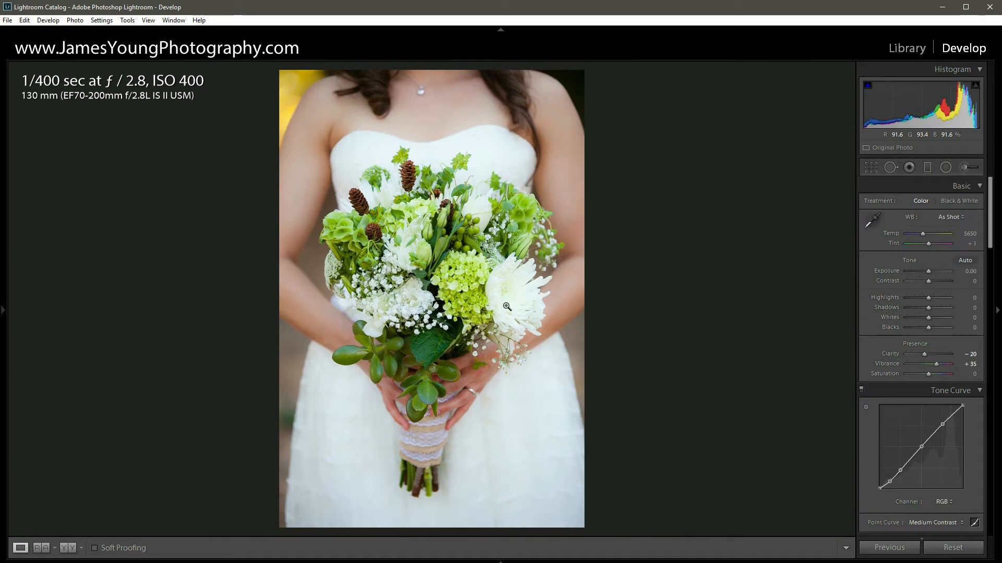
# - Crop the photo tighter around the bouquet at the original aspect ratio and check the cropped image up close
pyautogui.click(868, 168)
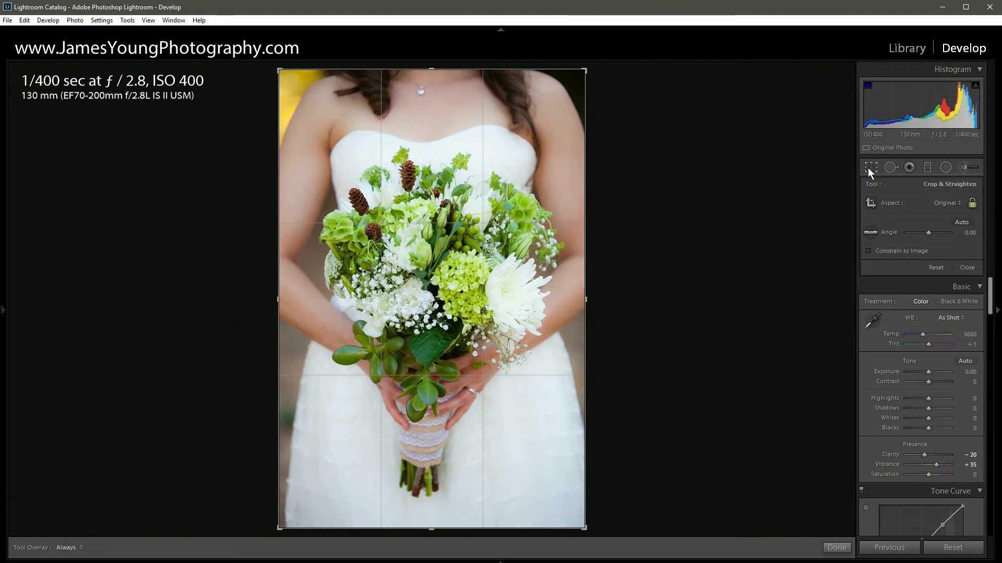
pyautogui.moveTo(584, 70); pyautogui.dragTo(568, 95)
pyautogui.moveTo(521, 116); pyautogui.dragTo(516, 115)
pyautogui.moveTo(567, 94); pyautogui.dragTo(530, 125)
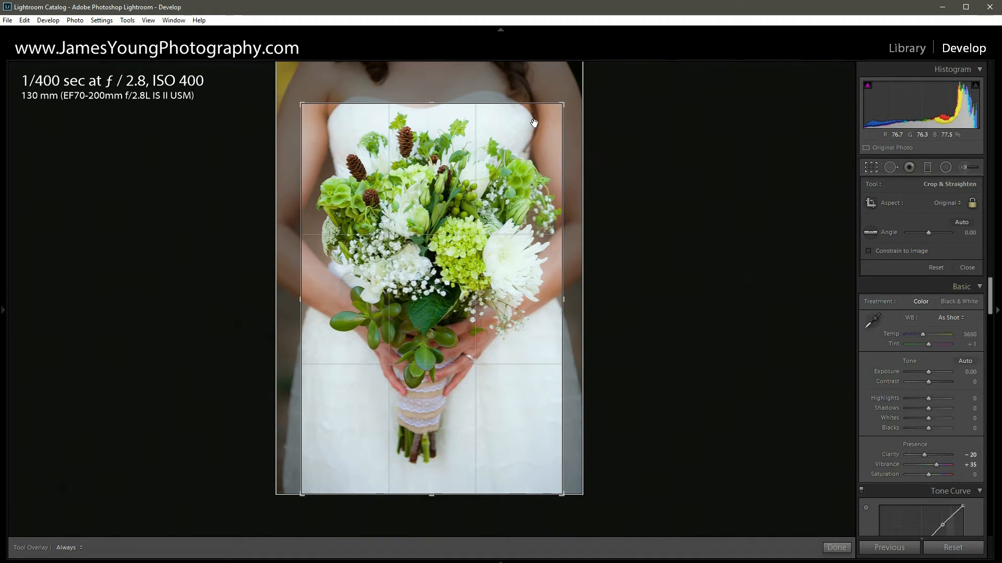
pyautogui.moveTo(535, 127); pyautogui.dragTo(534, 151)
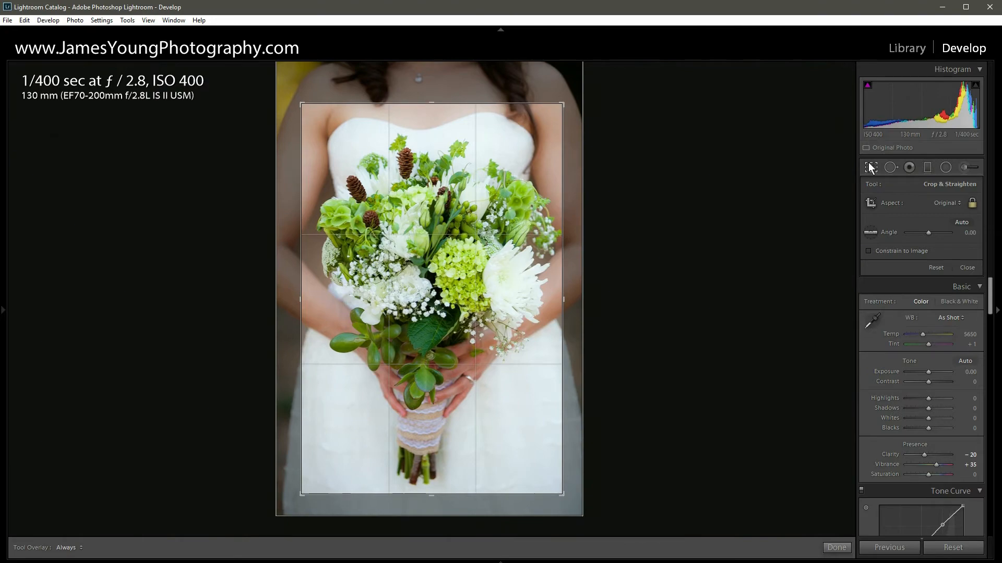
pyautogui.press('Return')
pyautogui.click(483, 211)
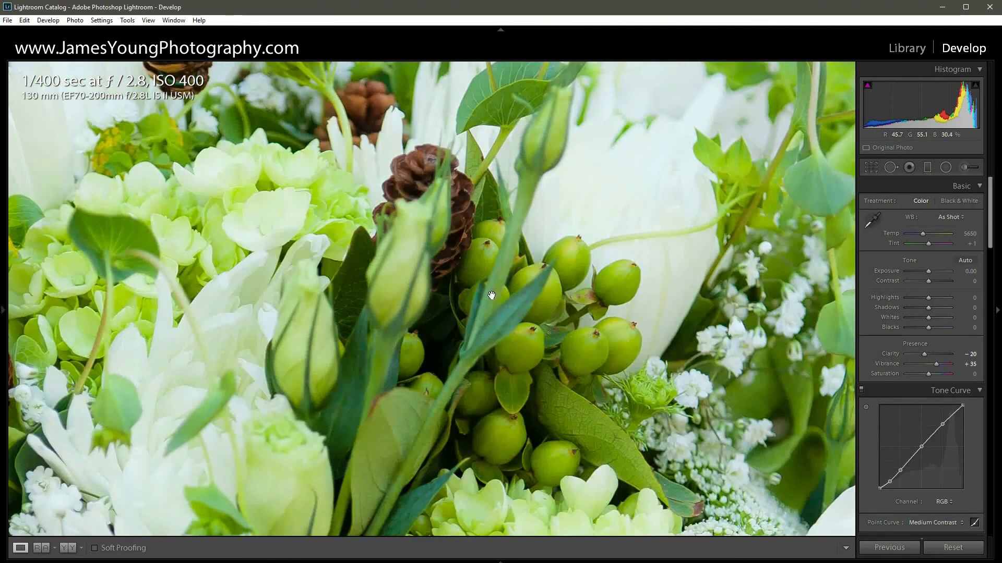
pyautogui.click(492, 295)
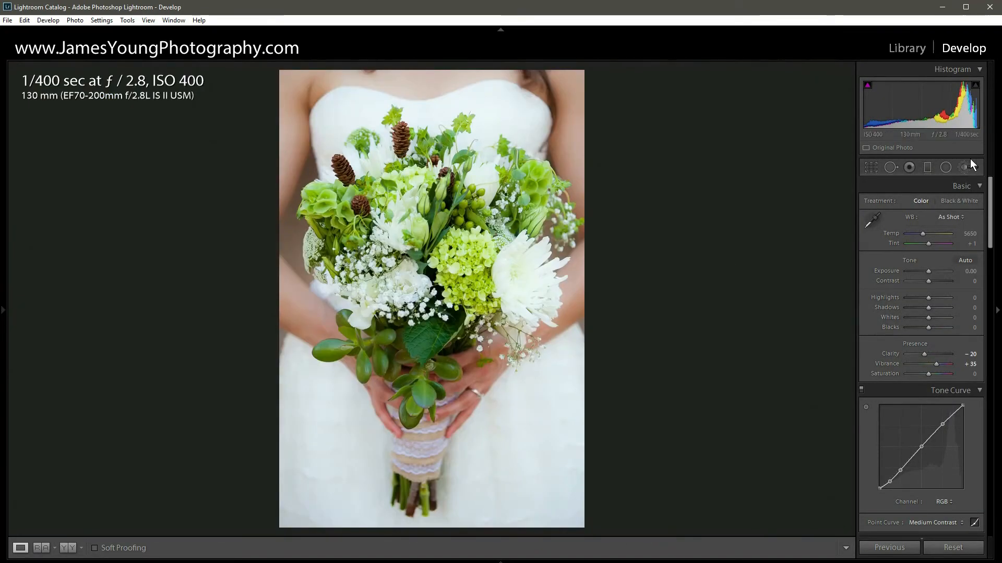
# - Reset the crop to the full original frame and leave the Crop Overlay tool
pyautogui.click(869, 168)
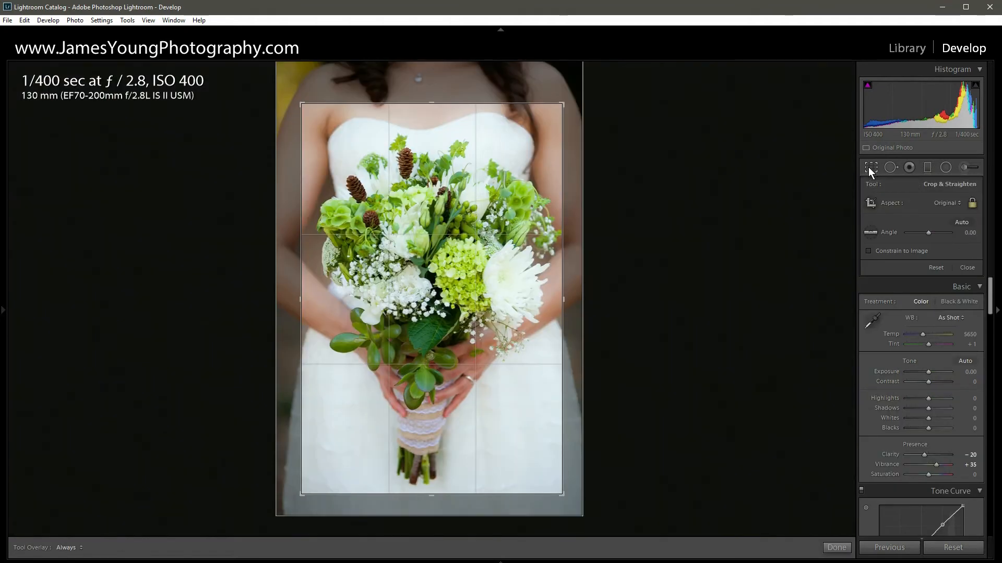
pyautogui.click(944, 267)
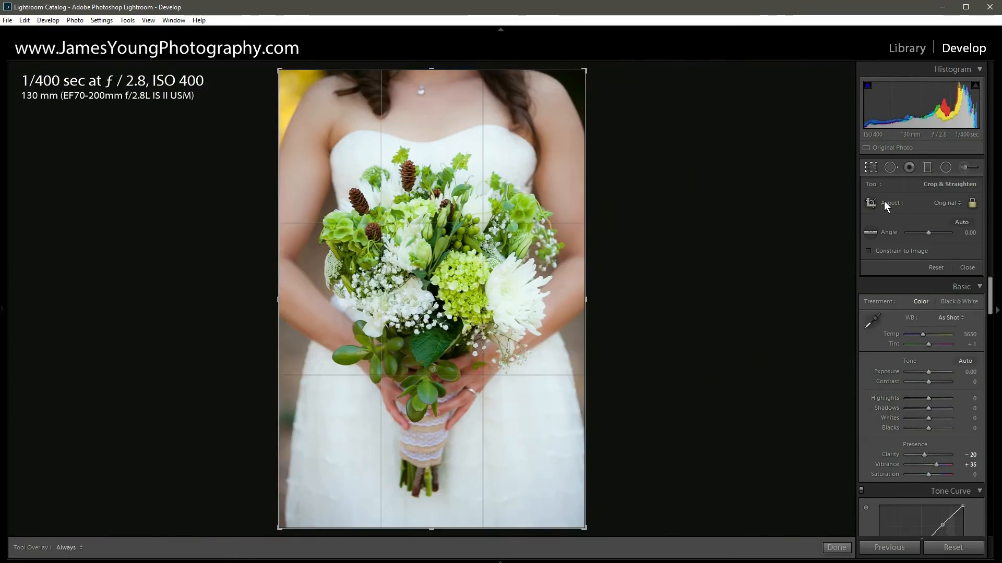
pyautogui.click(871, 165)
pyautogui.click(869, 168)
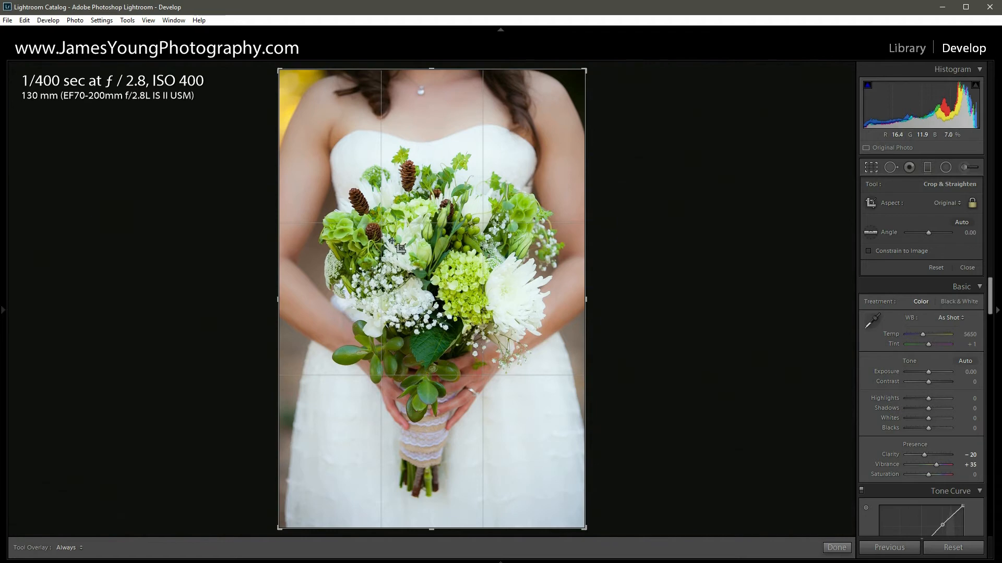
pyautogui.click(871, 167)
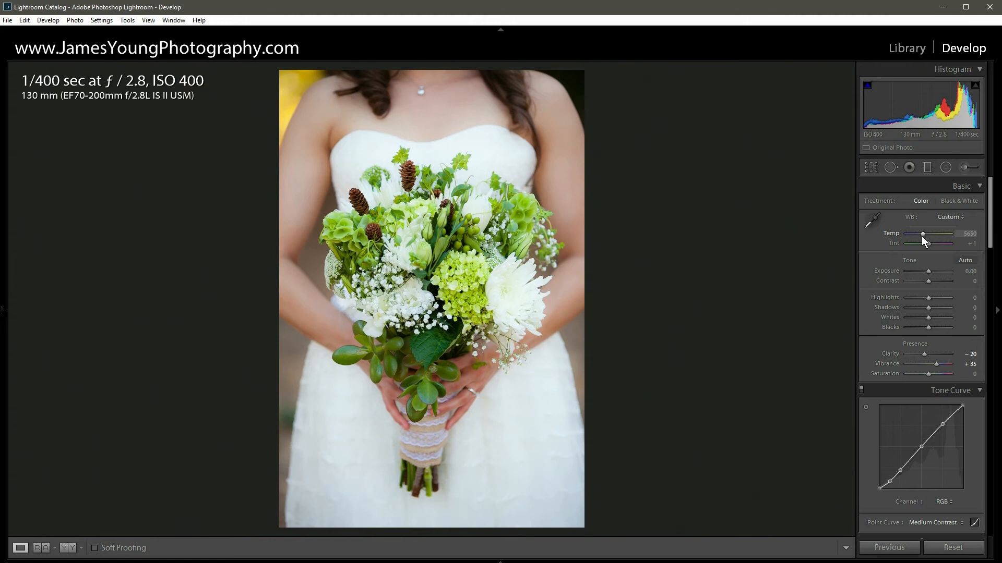
# - Try a cooler white balance with the temperature at 3900, and reset the temperature
pyautogui.moveTo(922, 235); pyautogui.dragTo(922, 234)
pyautogui.hotkey('shift', 'Down')
pyautogui.hotkey('shift', 'Down')
pyautogui.hotkey('shift', 'Down')
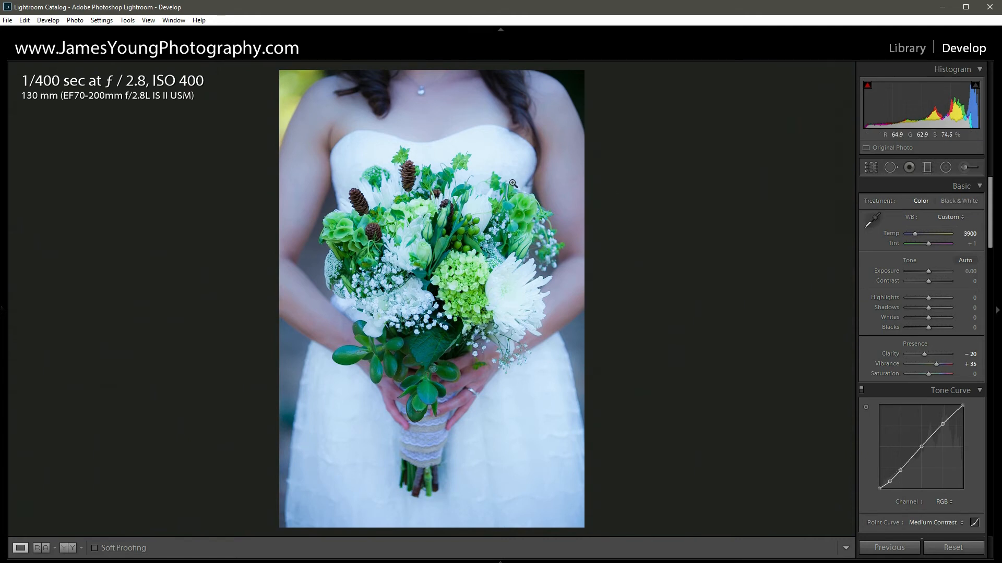
pyautogui.doubleClick(915, 234)
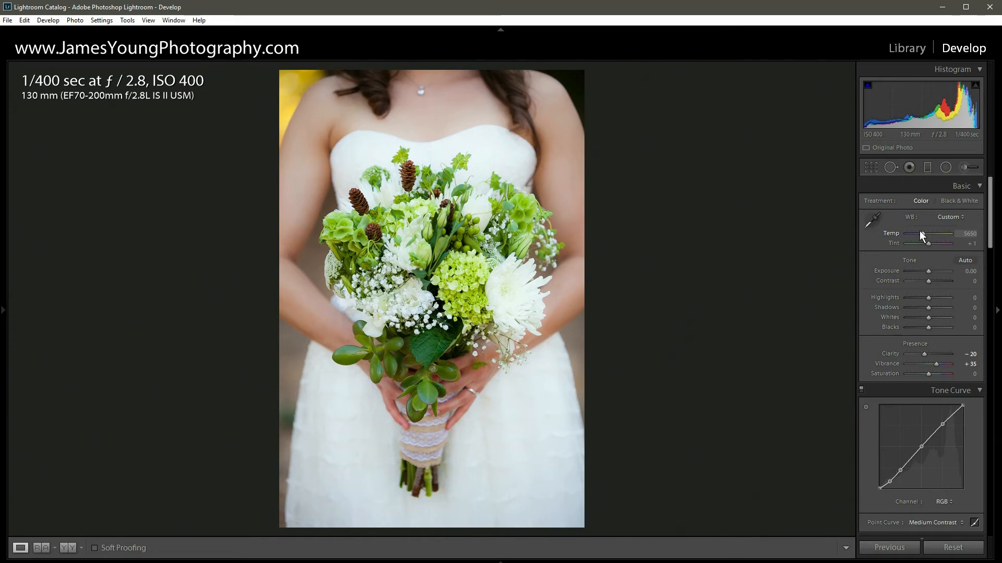
# - Warm the photo by raising the white balance temperature to 6150
pyautogui.press('Up')
pyautogui.press('Up')
pyautogui.press('Up')
pyautogui.press('Up')
pyautogui.press('Up')
pyautogui.press('Up')
pyautogui.press('Up')
pyautogui.press('Up')
pyautogui.press('Up')
pyautogui.press('Up')
pyautogui.press('Up')
pyautogui.press('Up')
pyautogui.press('Up')
pyautogui.press('Up')
pyautogui.press('Up')
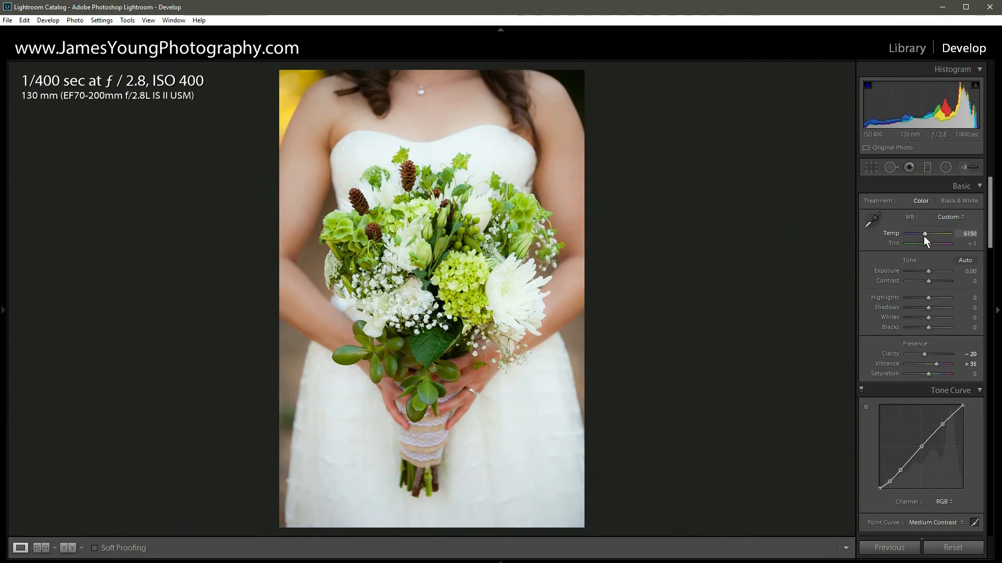
# - Try a warmer white balance with the temperature at 6650, and undo the warming back to 5650
pyautogui.press('Up')
pyautogui.press('Up')
pyautogui.press('Up')
pyautogui.press('Up')
pyautogui.press('Up')
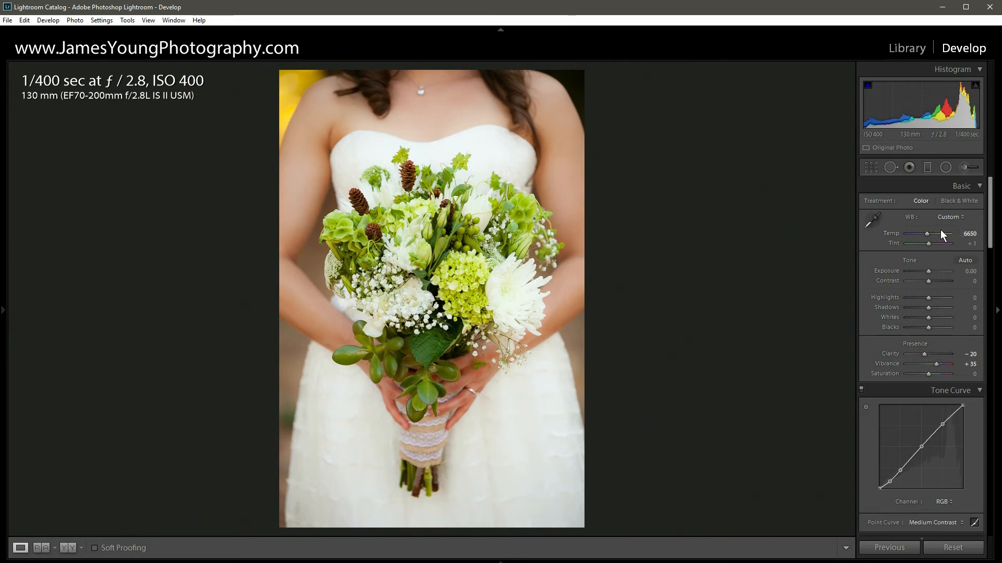
pyautogui.hotkey('ctrl', 'z')
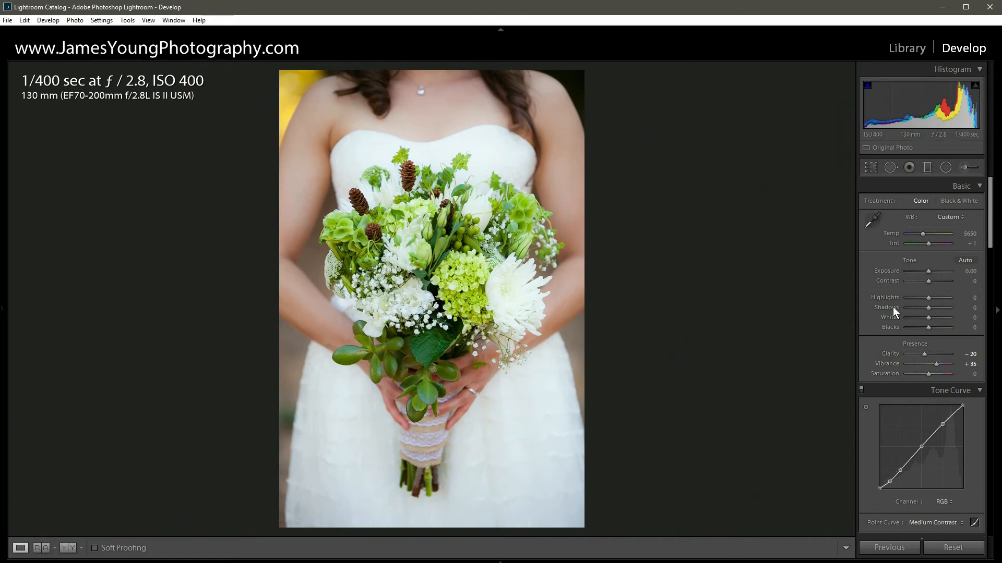
# - Lower the highlights to −40 and the blacks to −30
pyautogui.click(919, 298)
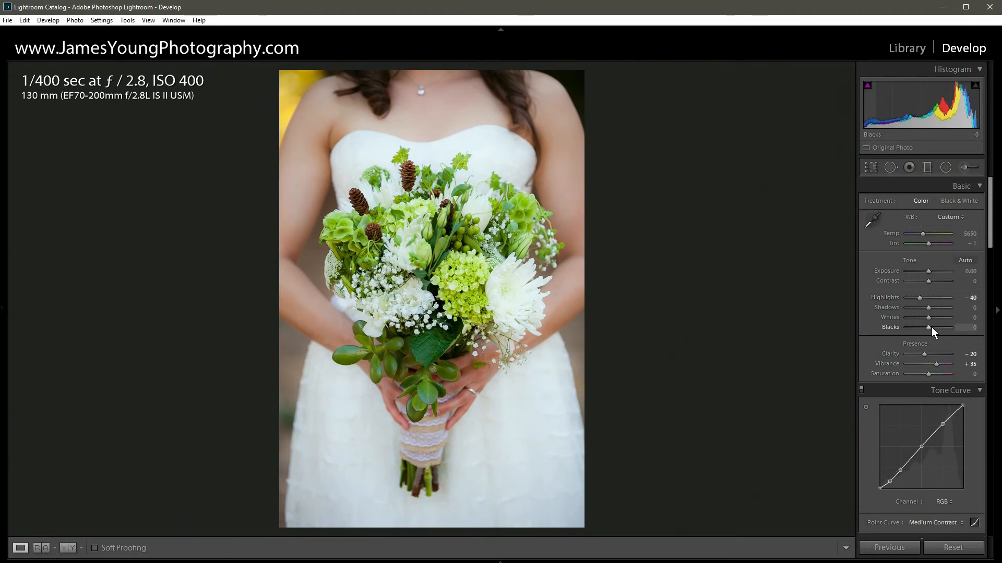
pyautogui.moveTo(929, 329); pyautogui.dragTo(925, 326)
pyautogui.press('Down')
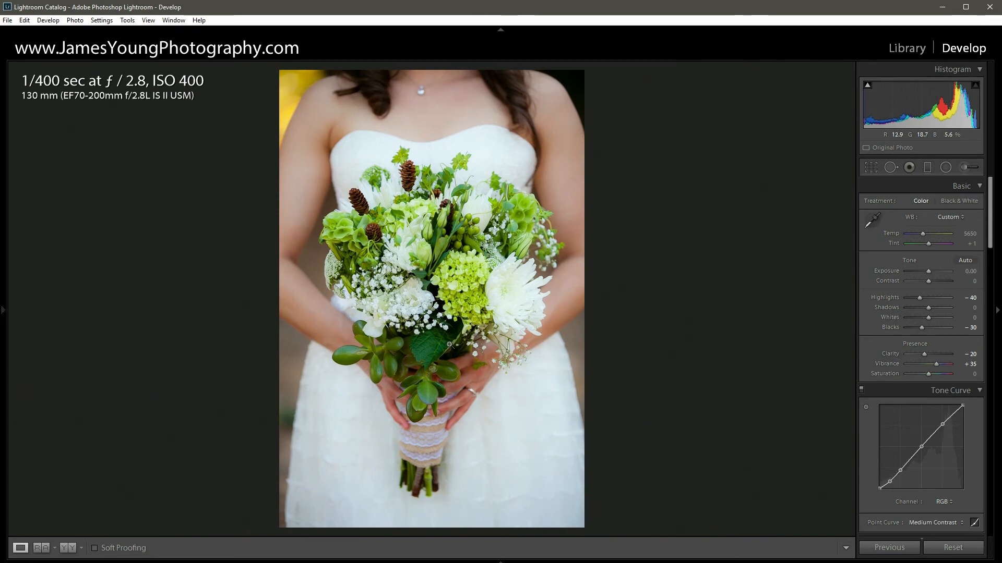
# - Try contrast +100, shadows +100, whites −100 and a raised tone curve black point, and undo all of these changes
pyautogui.moveTo(928, 281); pyautogui.dragTo(908, 321)
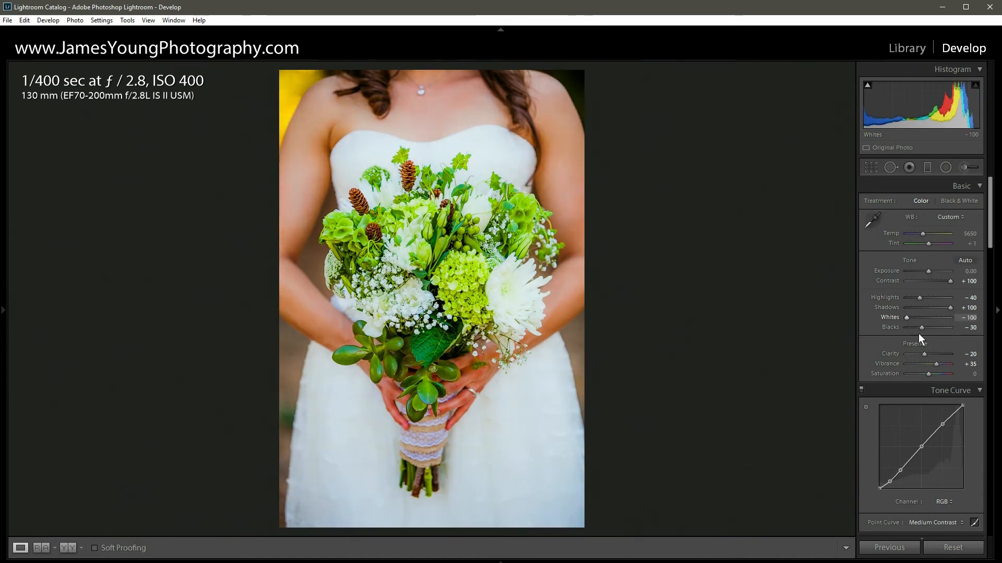
pyautogui.moveTo(880, 487); pyautogui.dragTo(879, 475)
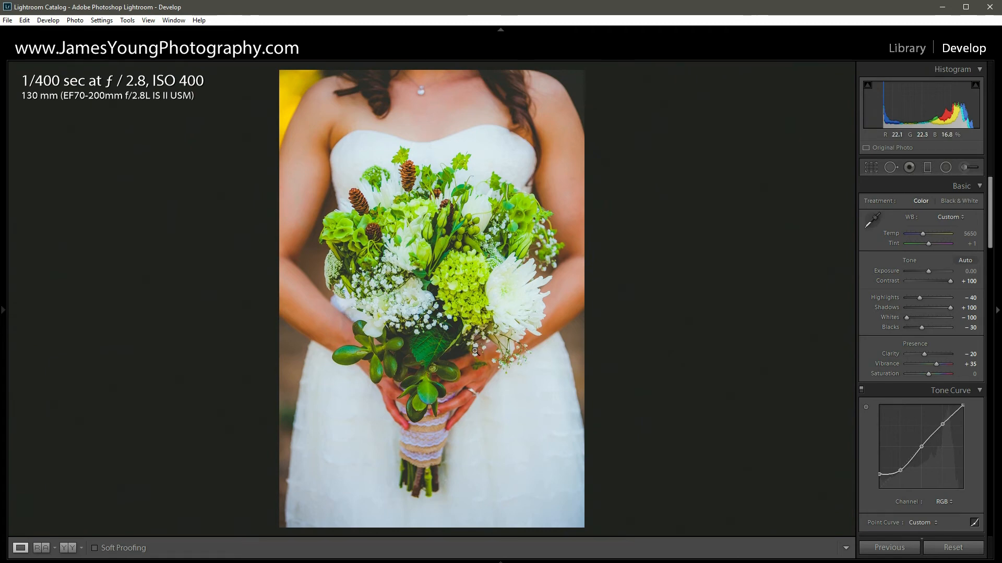
pyautogui.hotkey('ctrl', 'z')
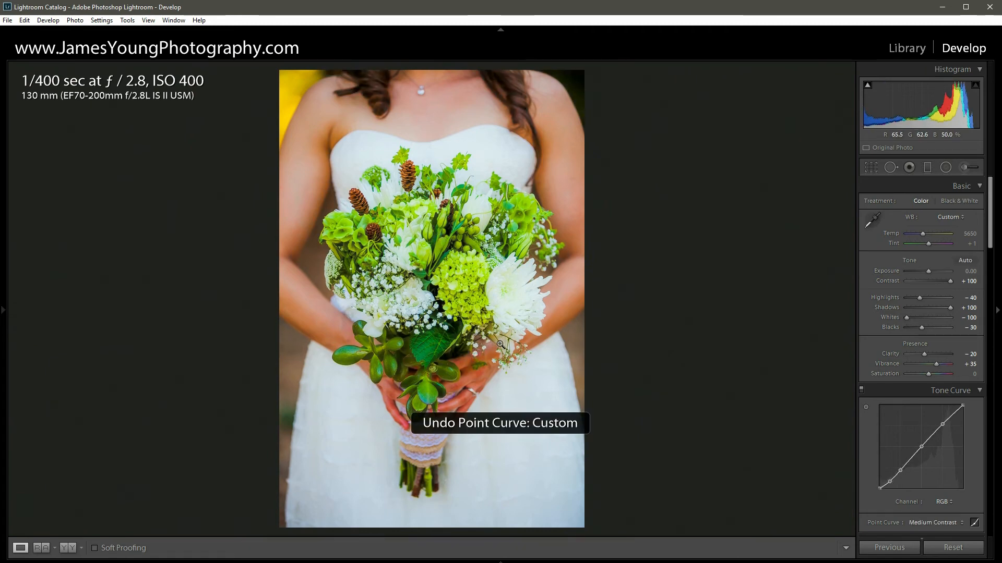
pyautogui.hotkey('ctrl', 'z')
pyautogui.hotkey('ctrl', 'z')
pyautogui.hotkey('ctrl', 'z')
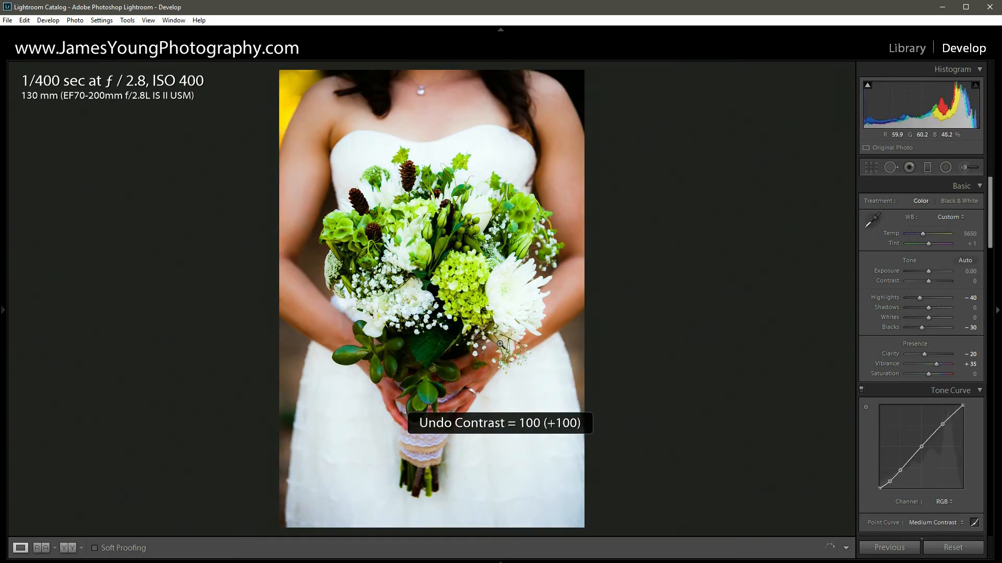
pyautogui.hotkey('ctrl', 'z')
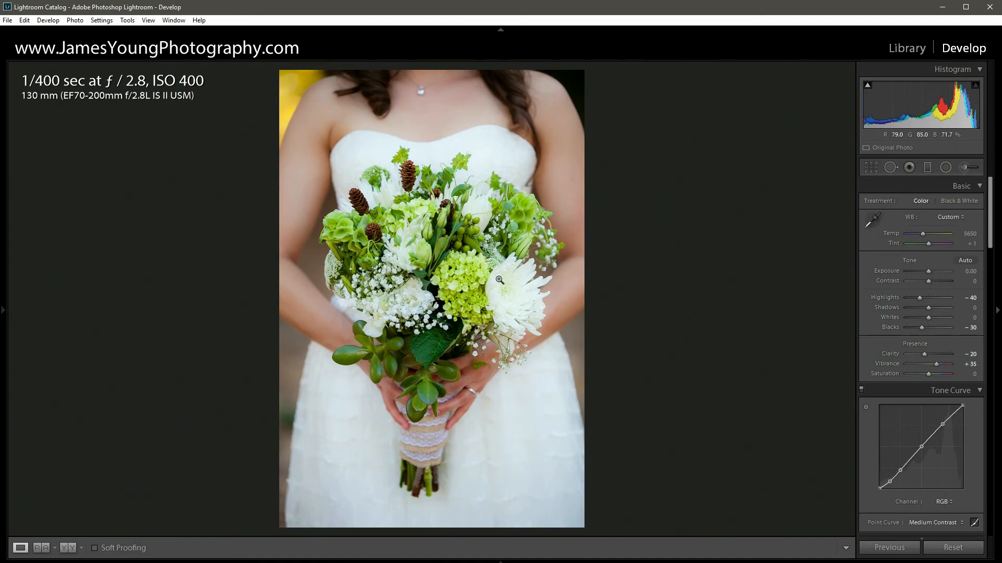
# - Reset all develop settings to compare with the unedited photo, and undo the reset
pyautogui.click(945, 547)
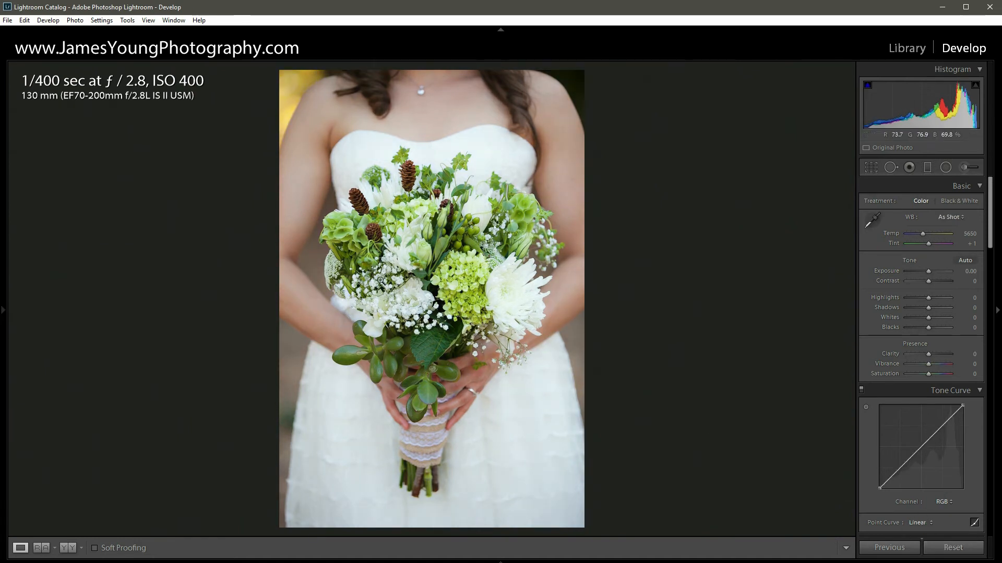
pyautogui.hotkey('ctrl', 'z')
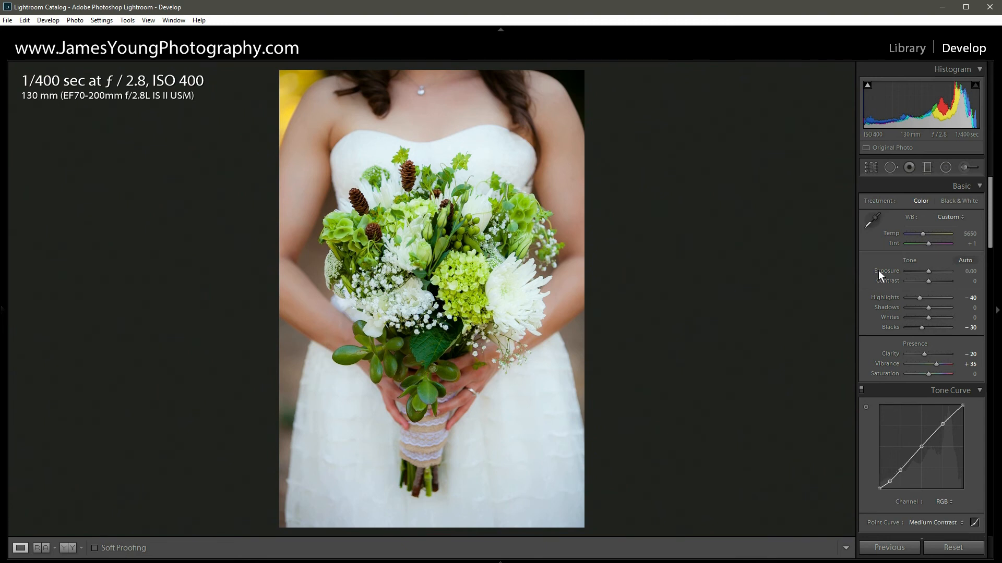
# - Try resetting the sharpening amount and the luminance noise reduction, and restore them to 70 and 30
pyautogui.scroll(-3, 878, 270)
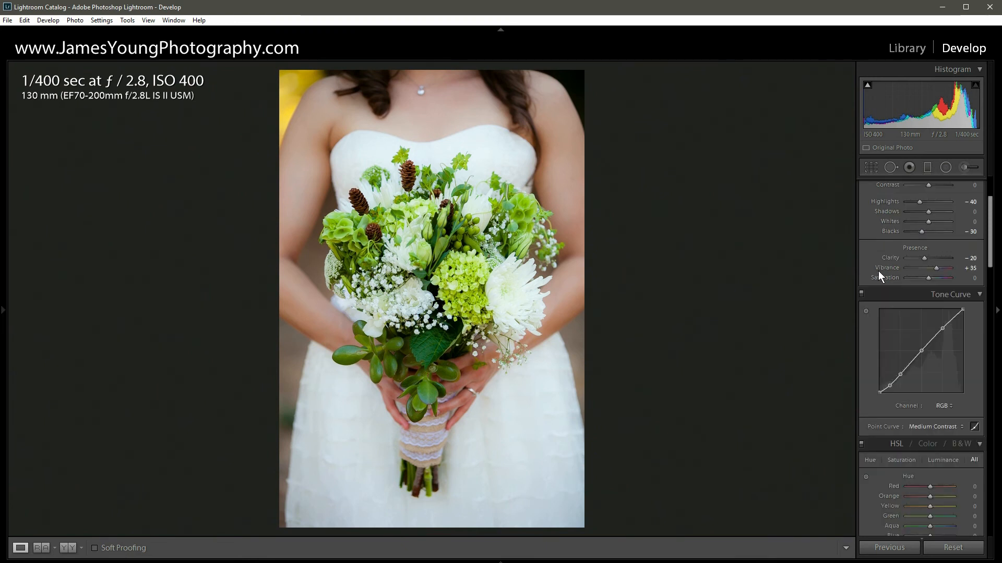
pyautogui.moveTo(991, 219); pyautogui.dragTo(995, 362)
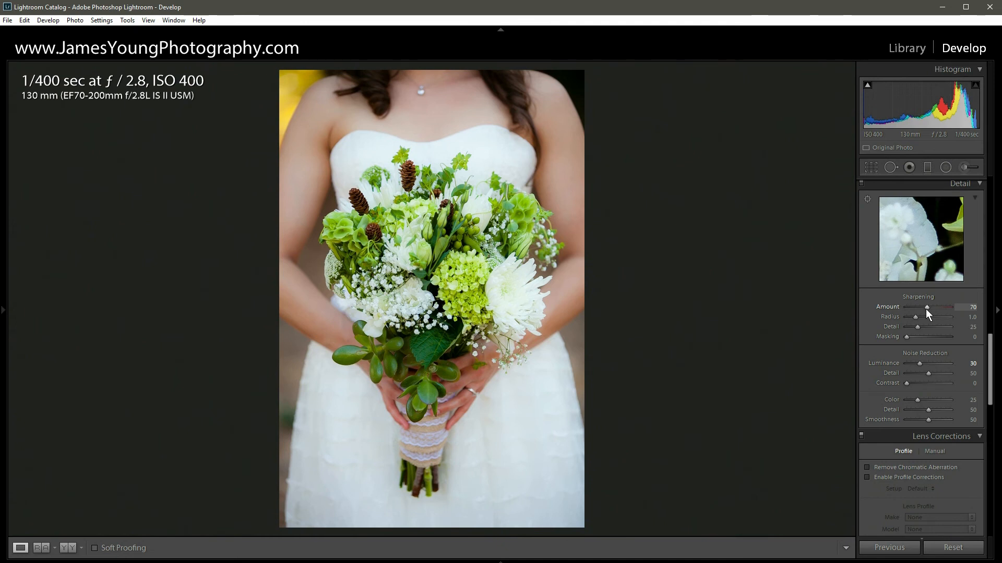
pyautogui.doubleClick(926, 308)
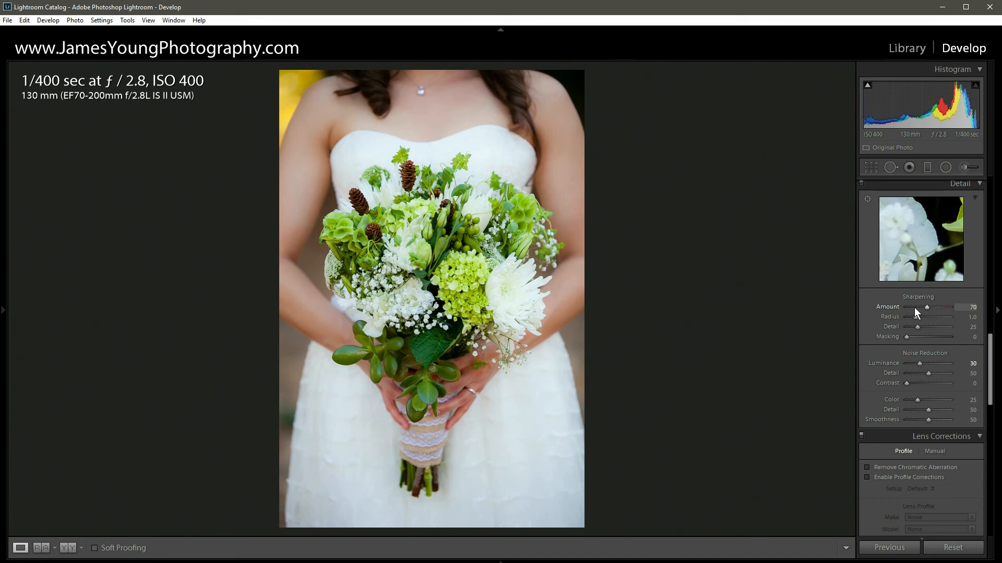
pyautogui.doubleClick(920, 363)
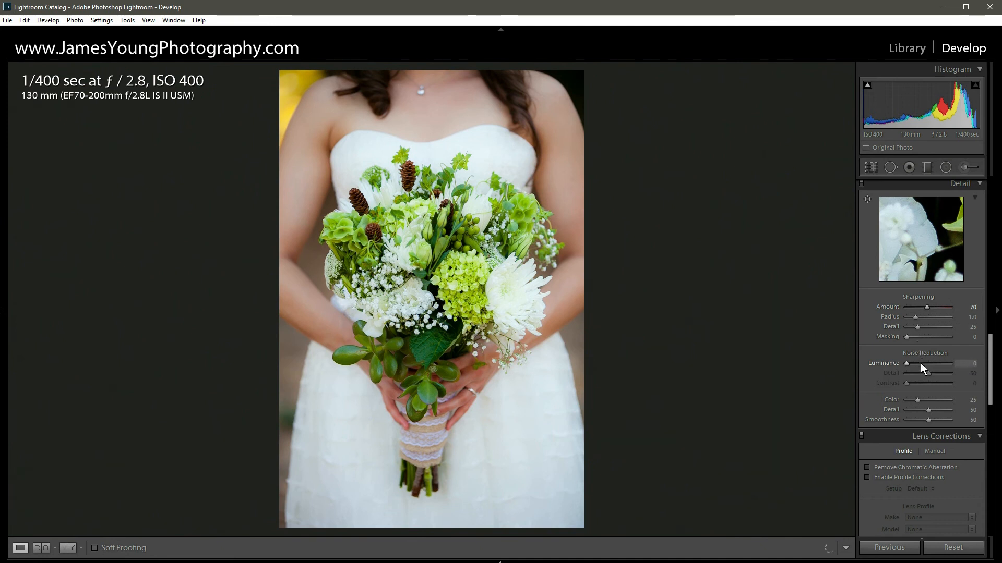
pyautogui.hotkey('ctrl', 'z')
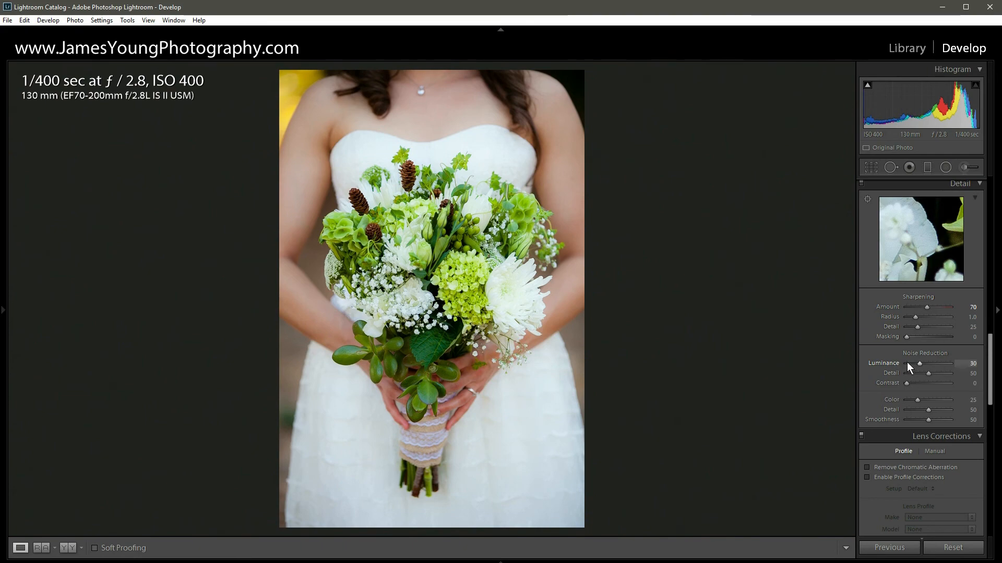
# - Inspect the flowers and leaves up close with the sharpening and noise reduction switched off and on, and return to the full view
pyautogui.click(434, 261)
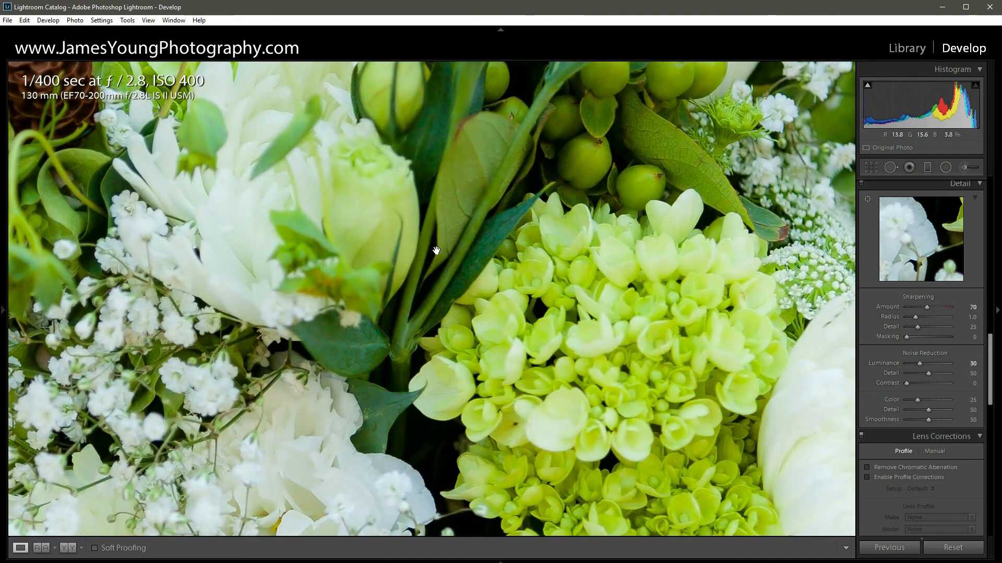
pyautogui.moveTo(437, 251); pyautogui.dragTo(385, 229)
pyautogui.moveTo(411, 336); pyautogui.dragTo(460, 112)
pyautogui.moveTo(429, 309); pyautogui.dragTo(602, 120)
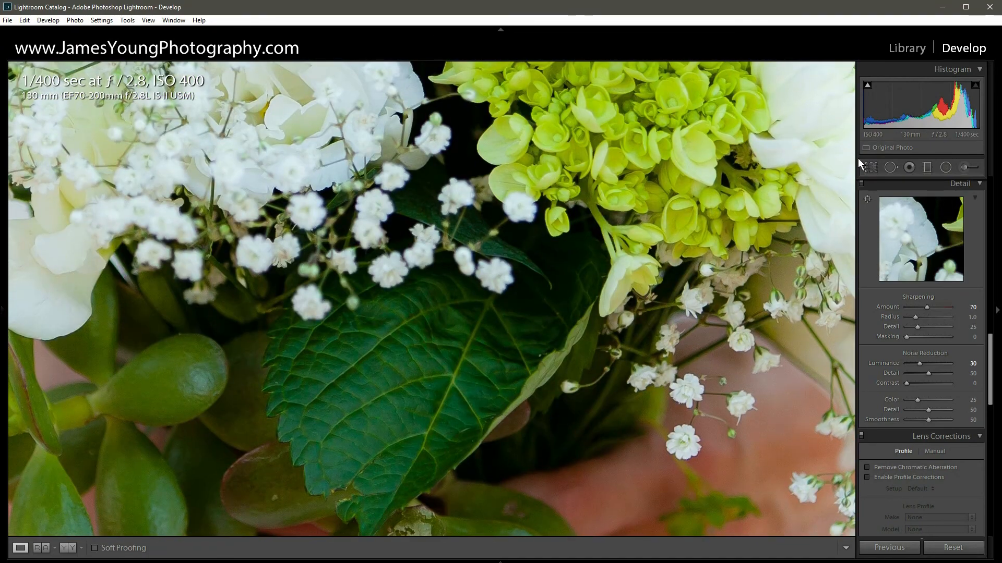
pyautogui.click(861, 183)
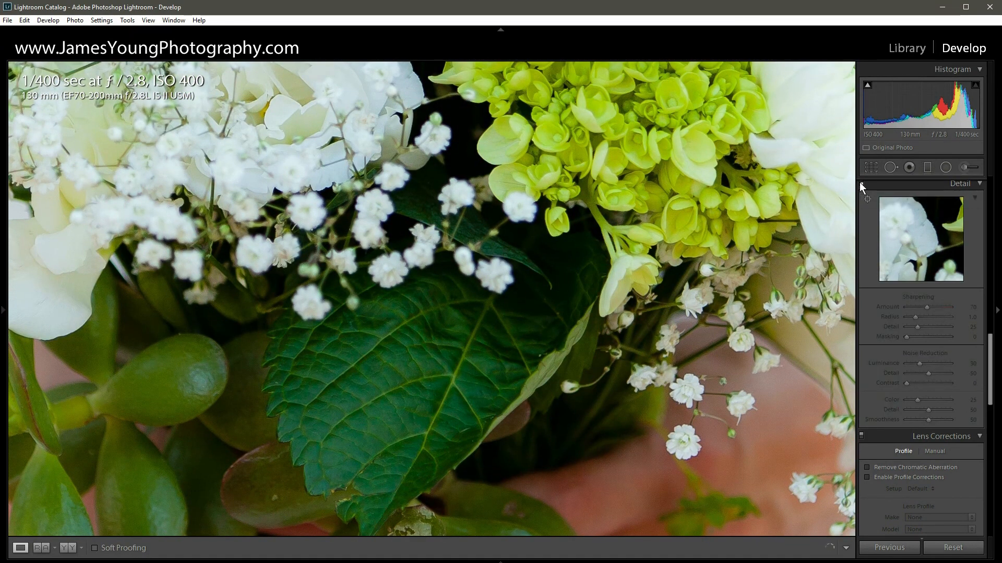
pyautogui.click(862, 184)
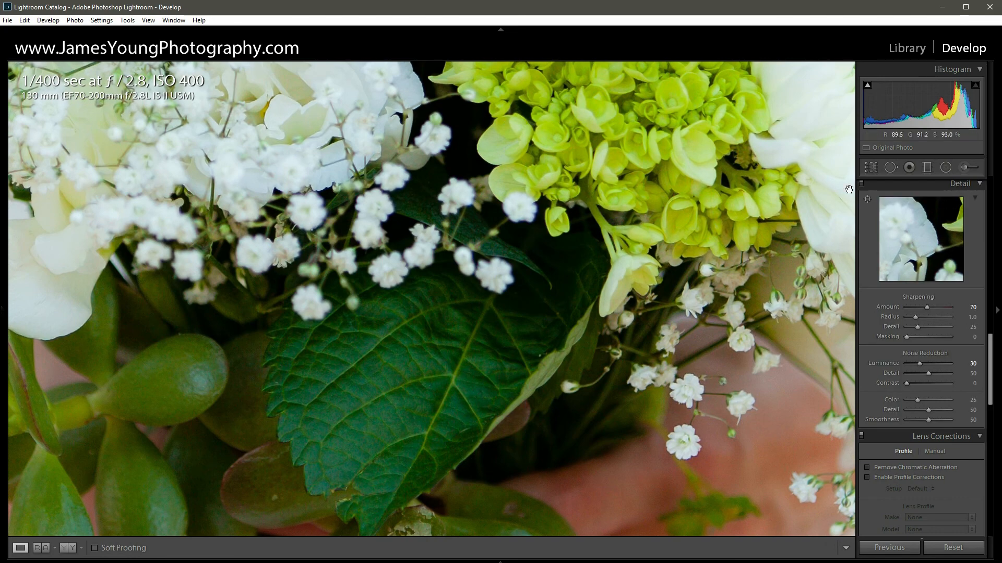
pyautogui.click(292, 281)
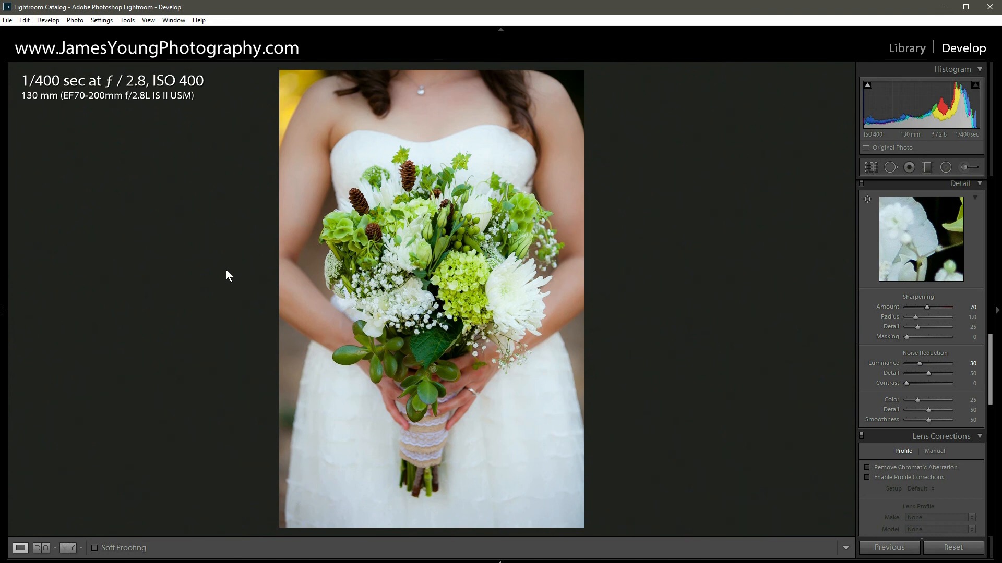
# - Try a dark post-crop vignette with the amount at −30, and reset the amount to 0
pyautogui.moveTo(990, 350); pyautogui.dragTo(990, 455)
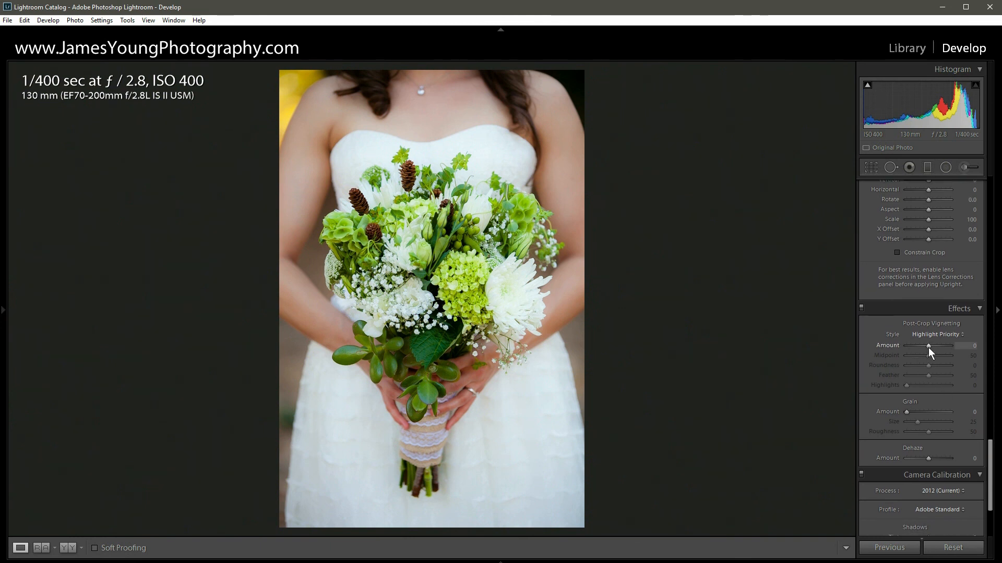
pyautogui.scroll(-6, 928, 347)
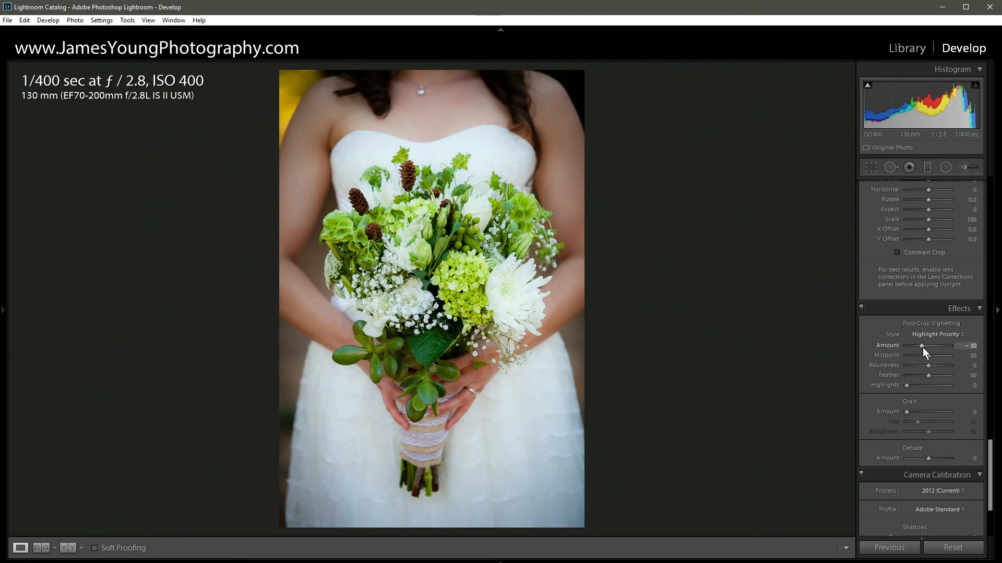
pyautogui.doubleClick(922, 347)
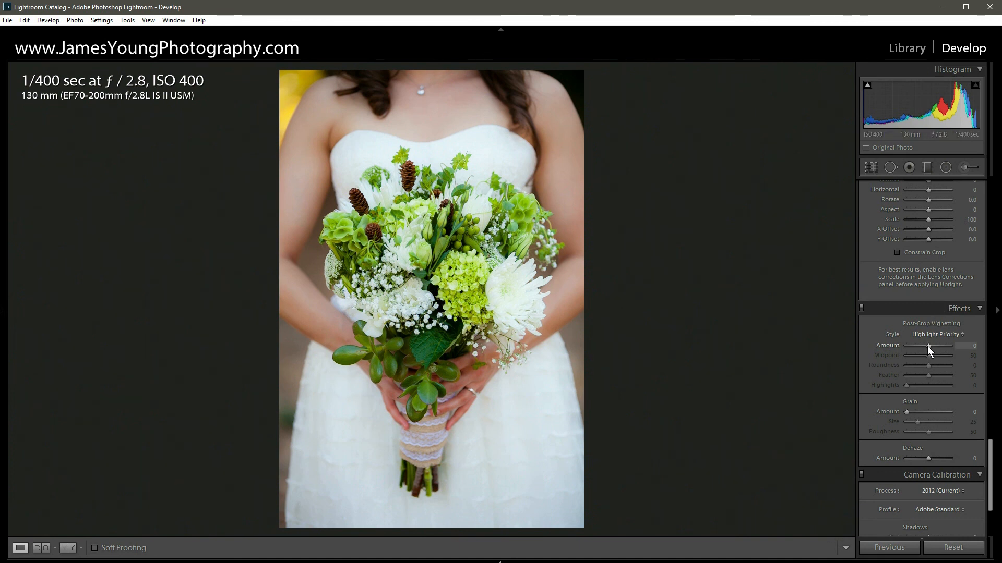
# - Try a white post-crop vignette with the amount at +65, reset it to 0 and return to the basic tone settings
pyautogui.scroll(6, 927, 347)
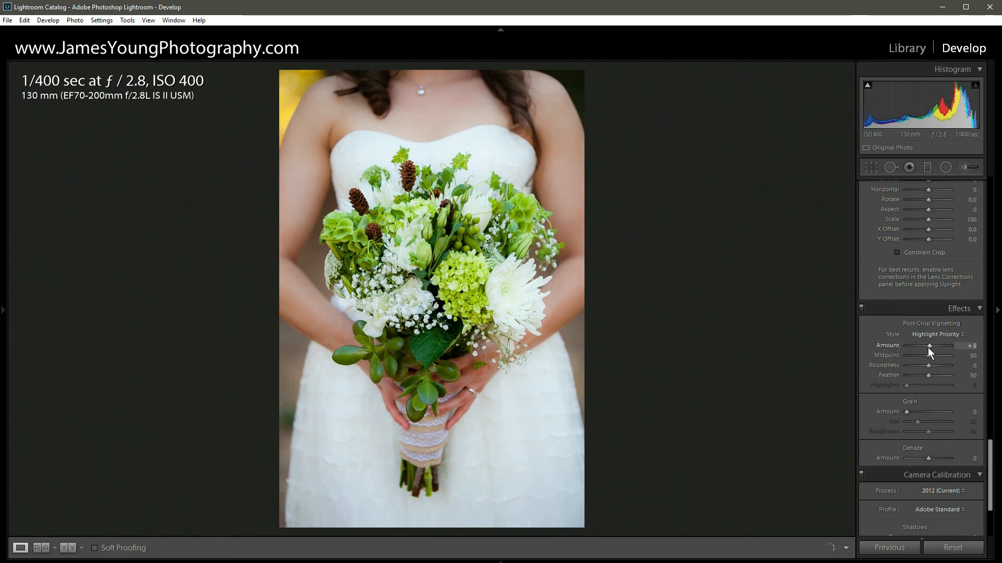
pyautogui.scroll(7, 928, 347)
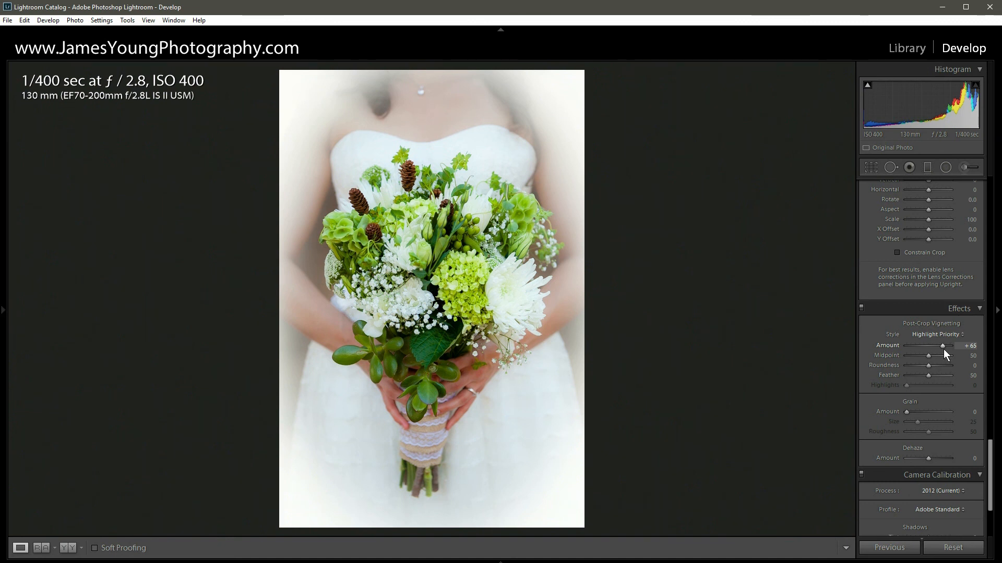
pyautogui.doubleClick(943, 345)
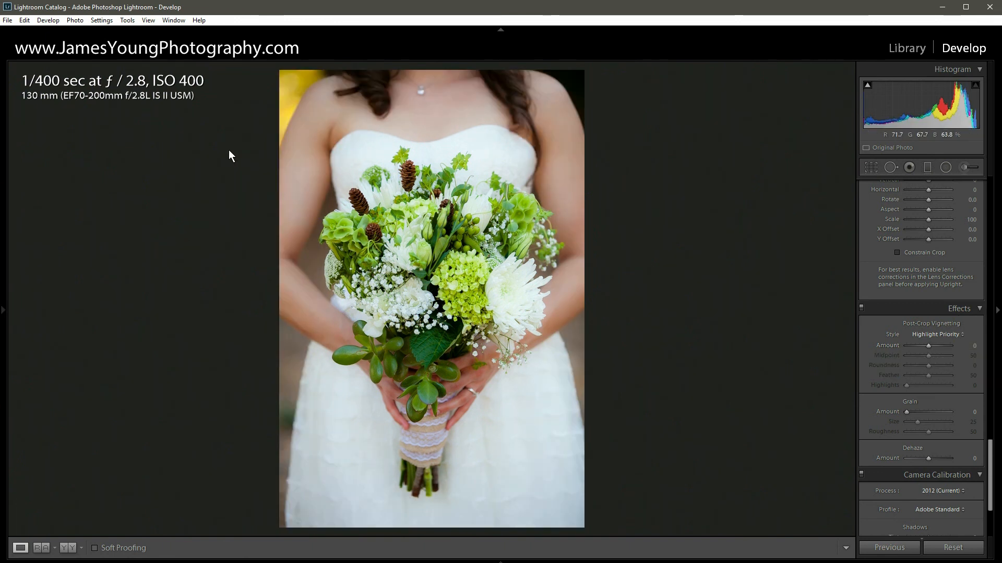
pyautogui.scroll(10, 976, 297)
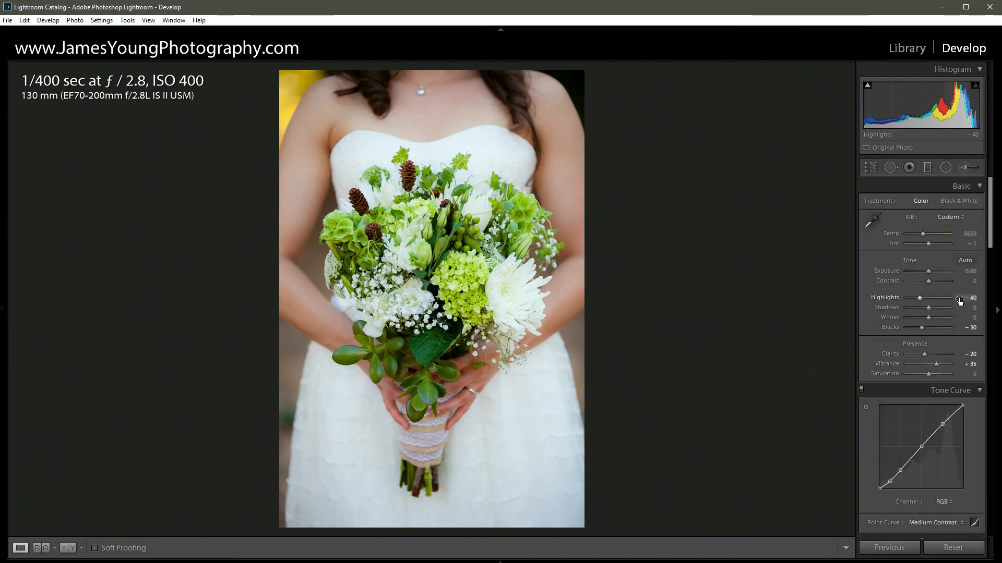